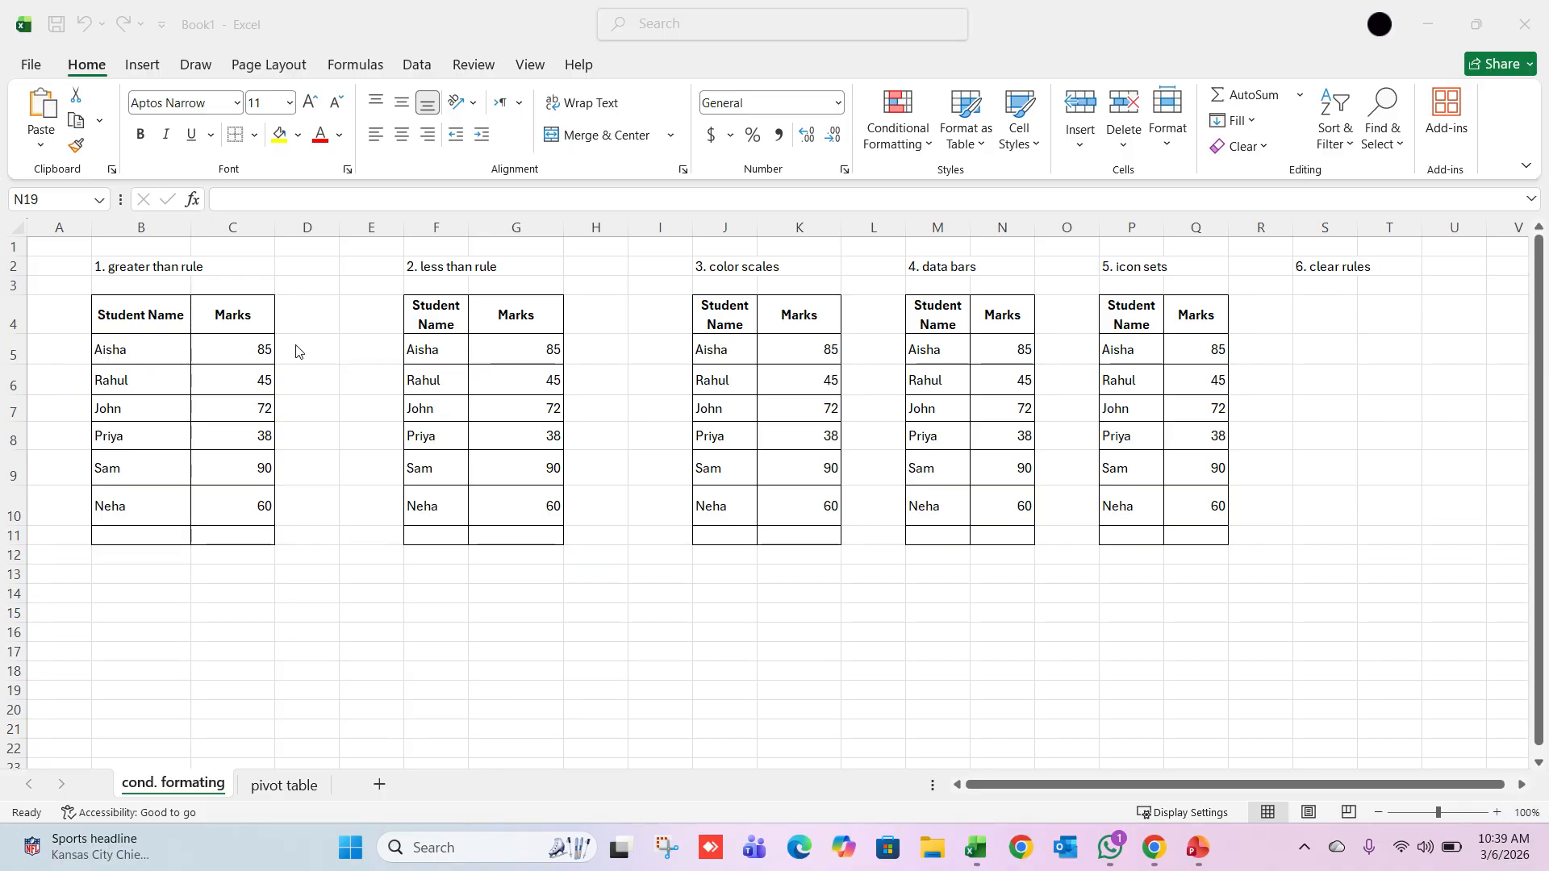
- Highlight marks greater than 75 in C4:C10 with a conditional rule using Green Fill with Dark Green Text
click(223, 314)
drag(216, 315, 234, 509)
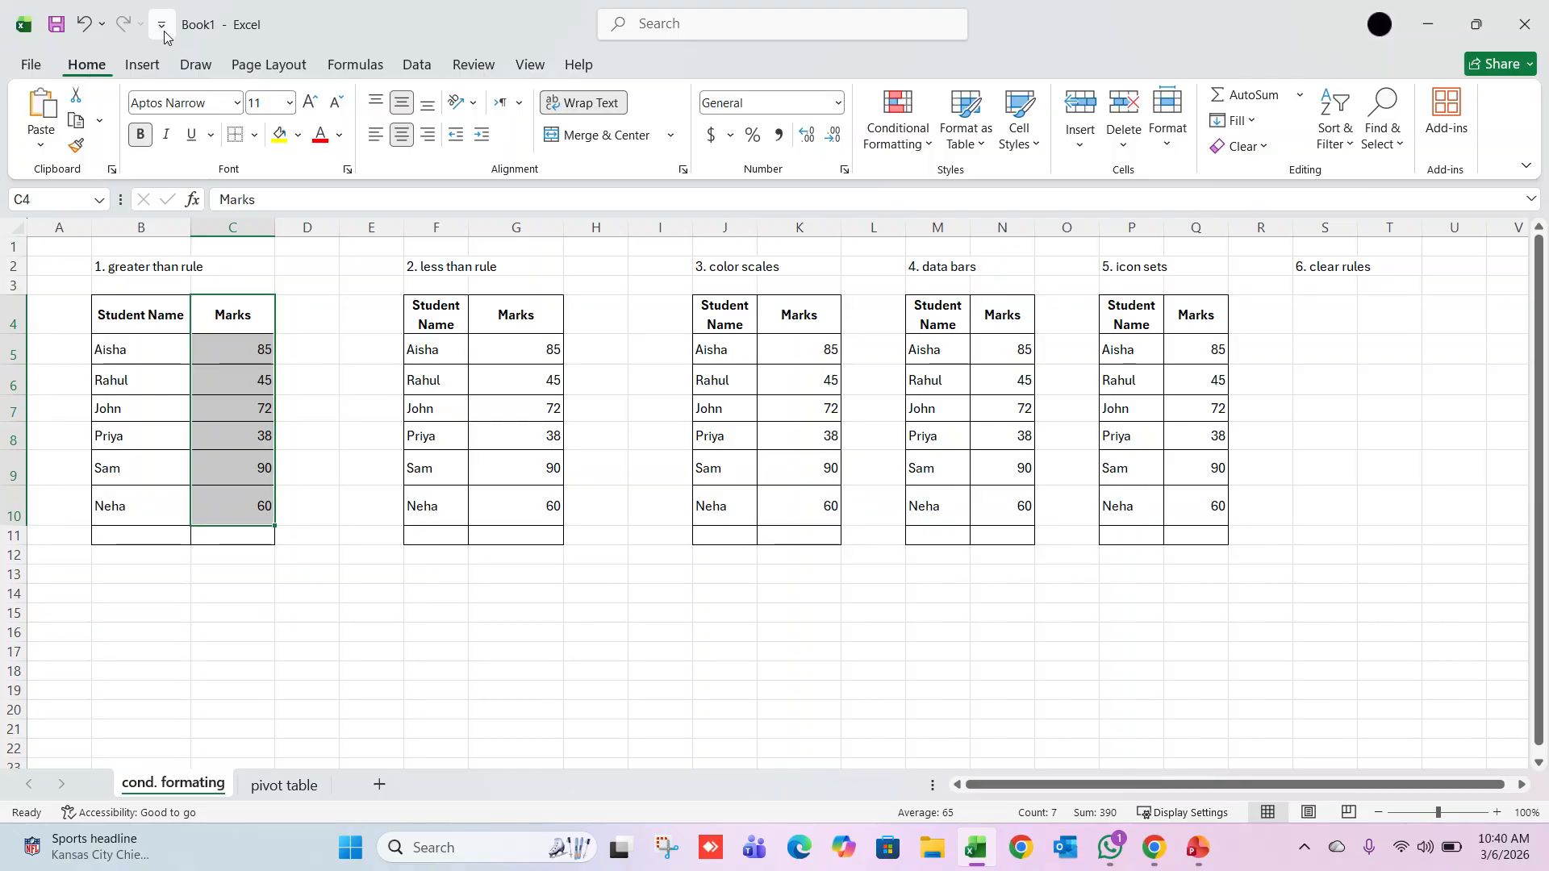
click(898, 121)
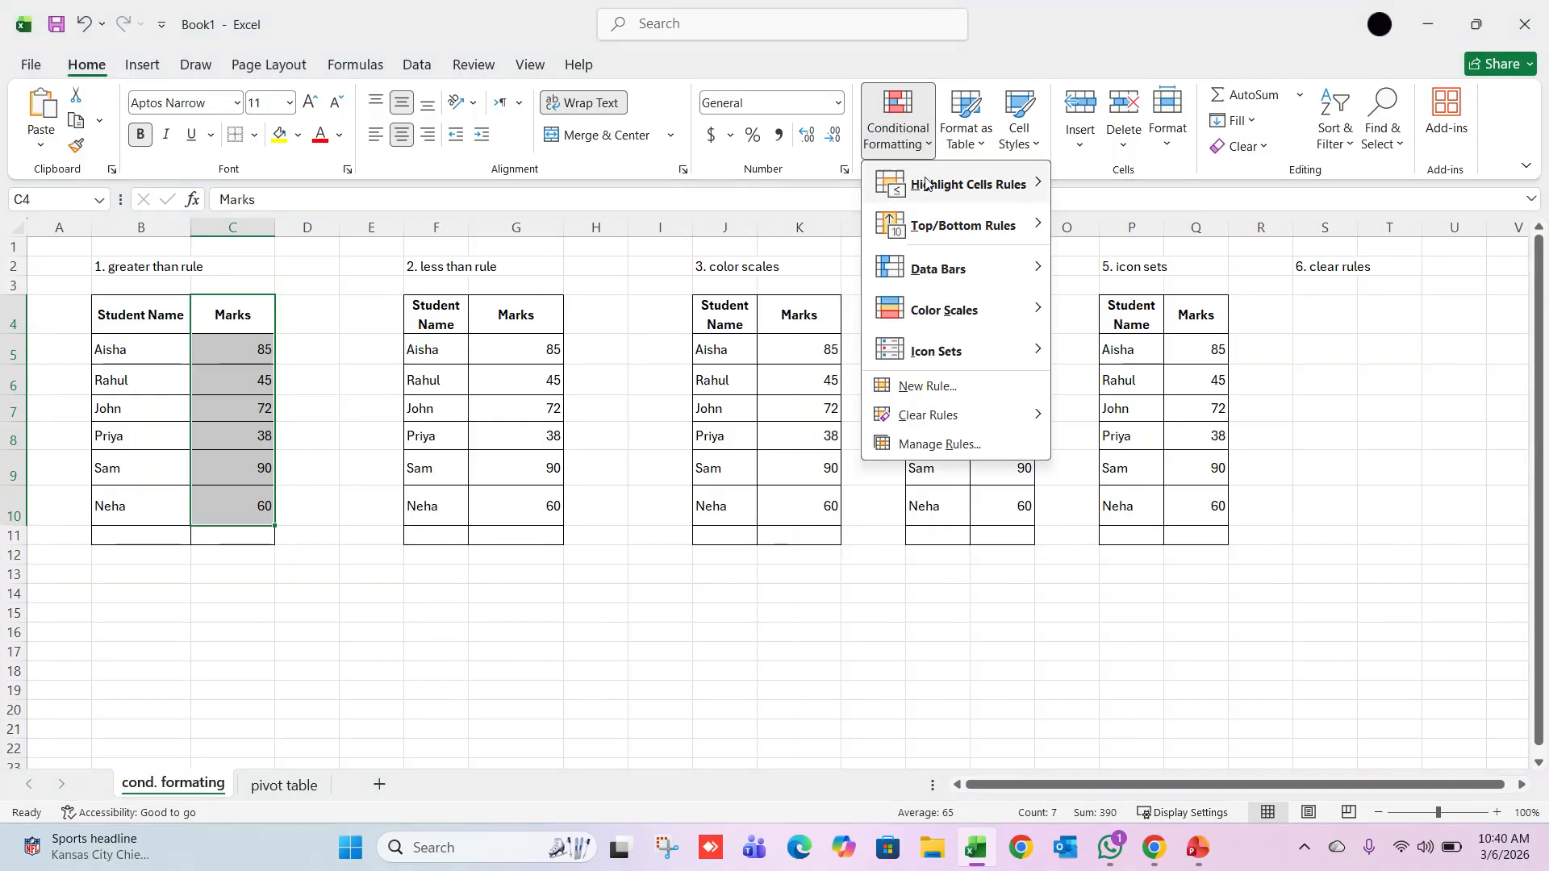
mouse_move(943, 197)
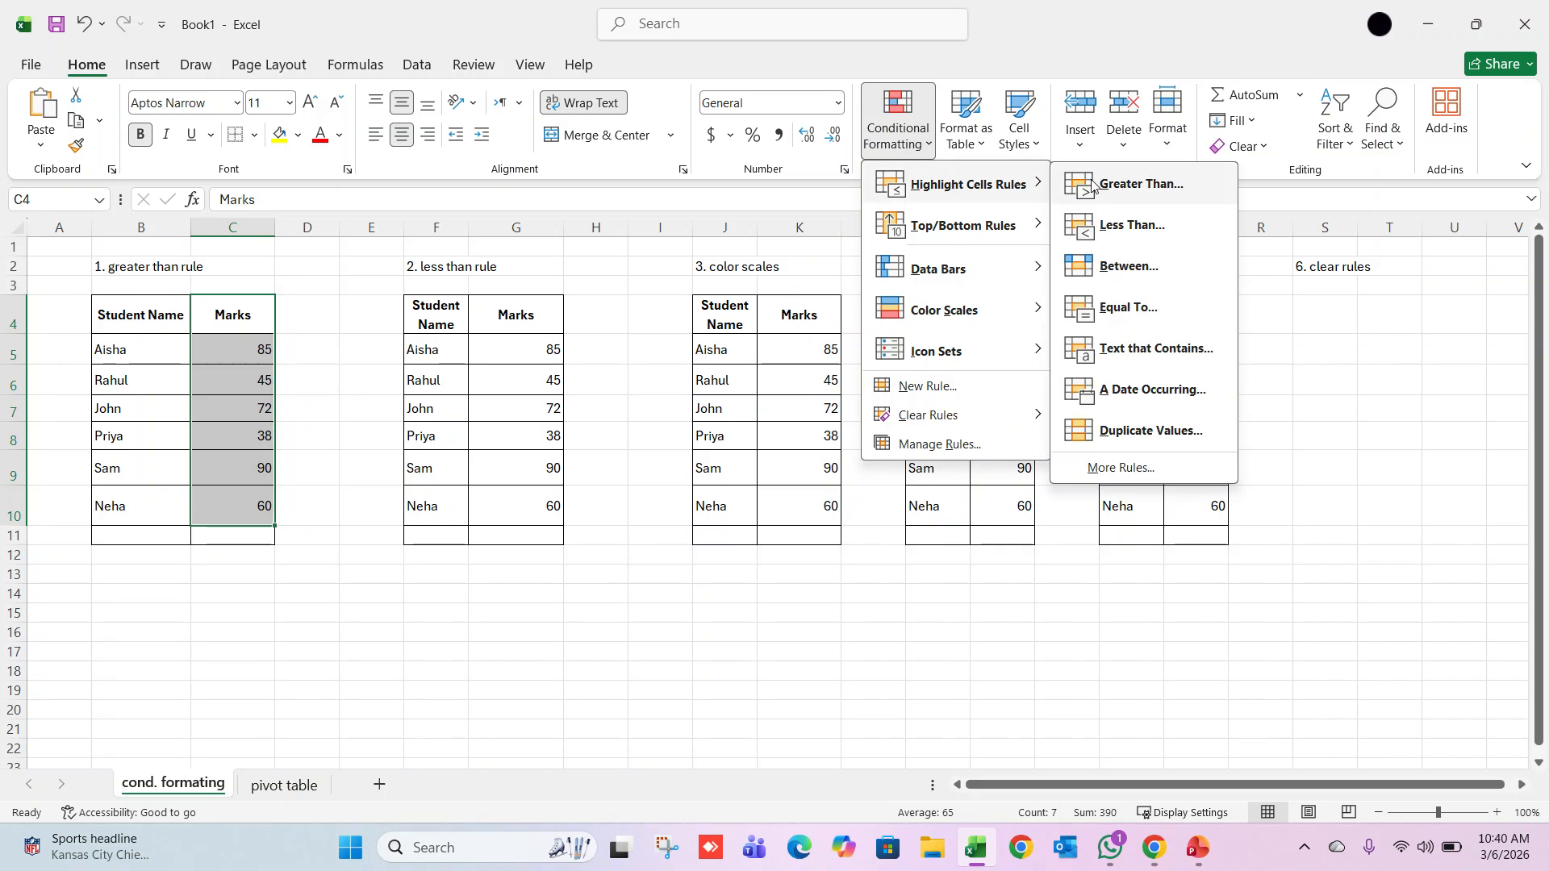
click(1093, 187)
click(941, 421)
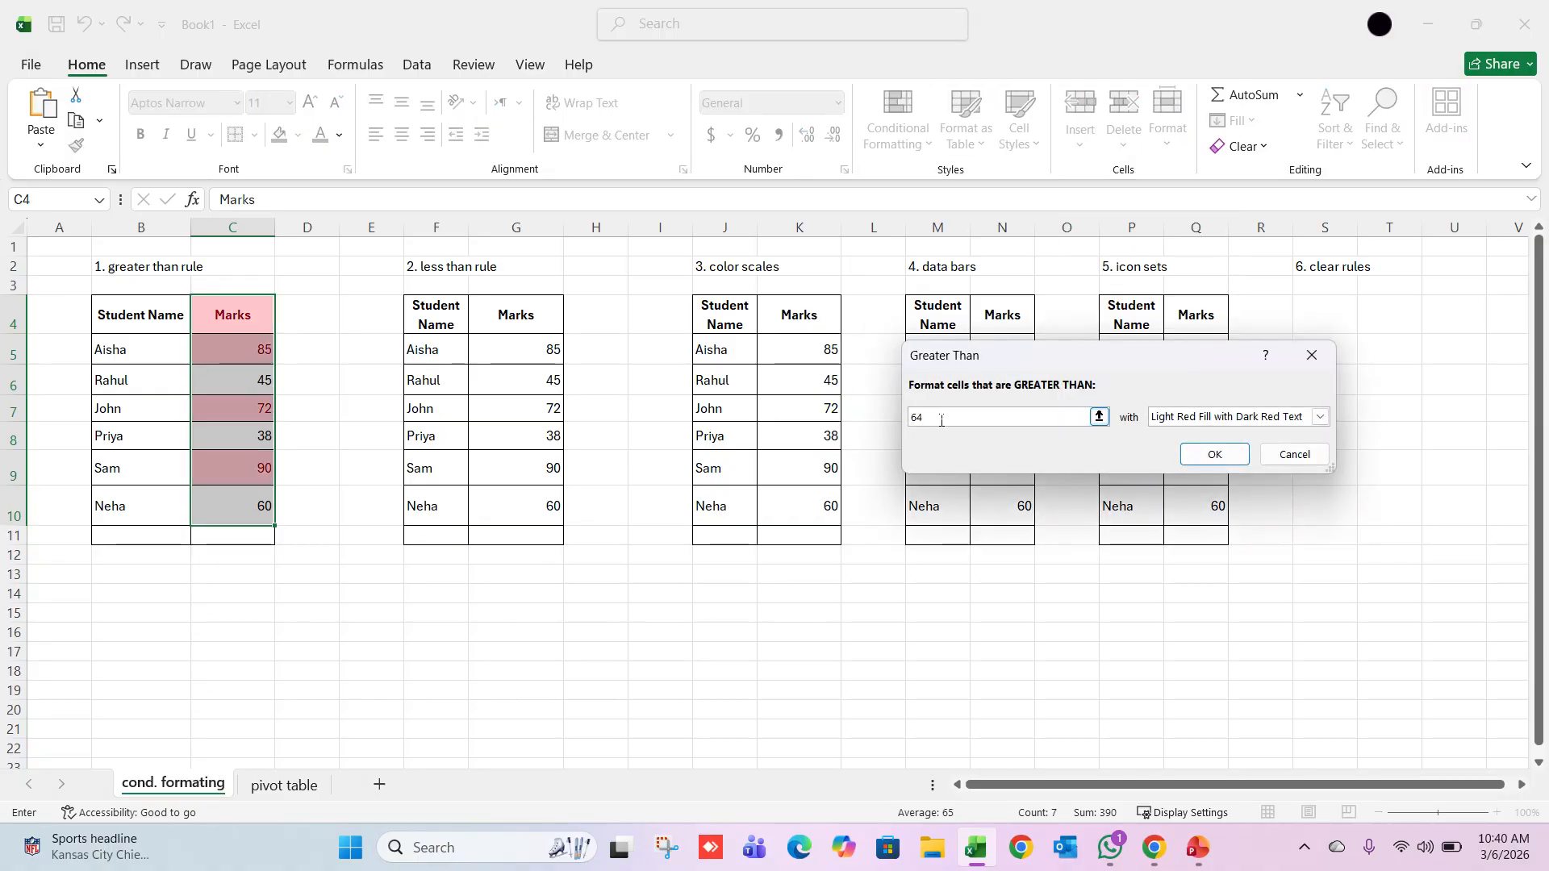
key(BackSpace)
key(BackSpace)
text(7)
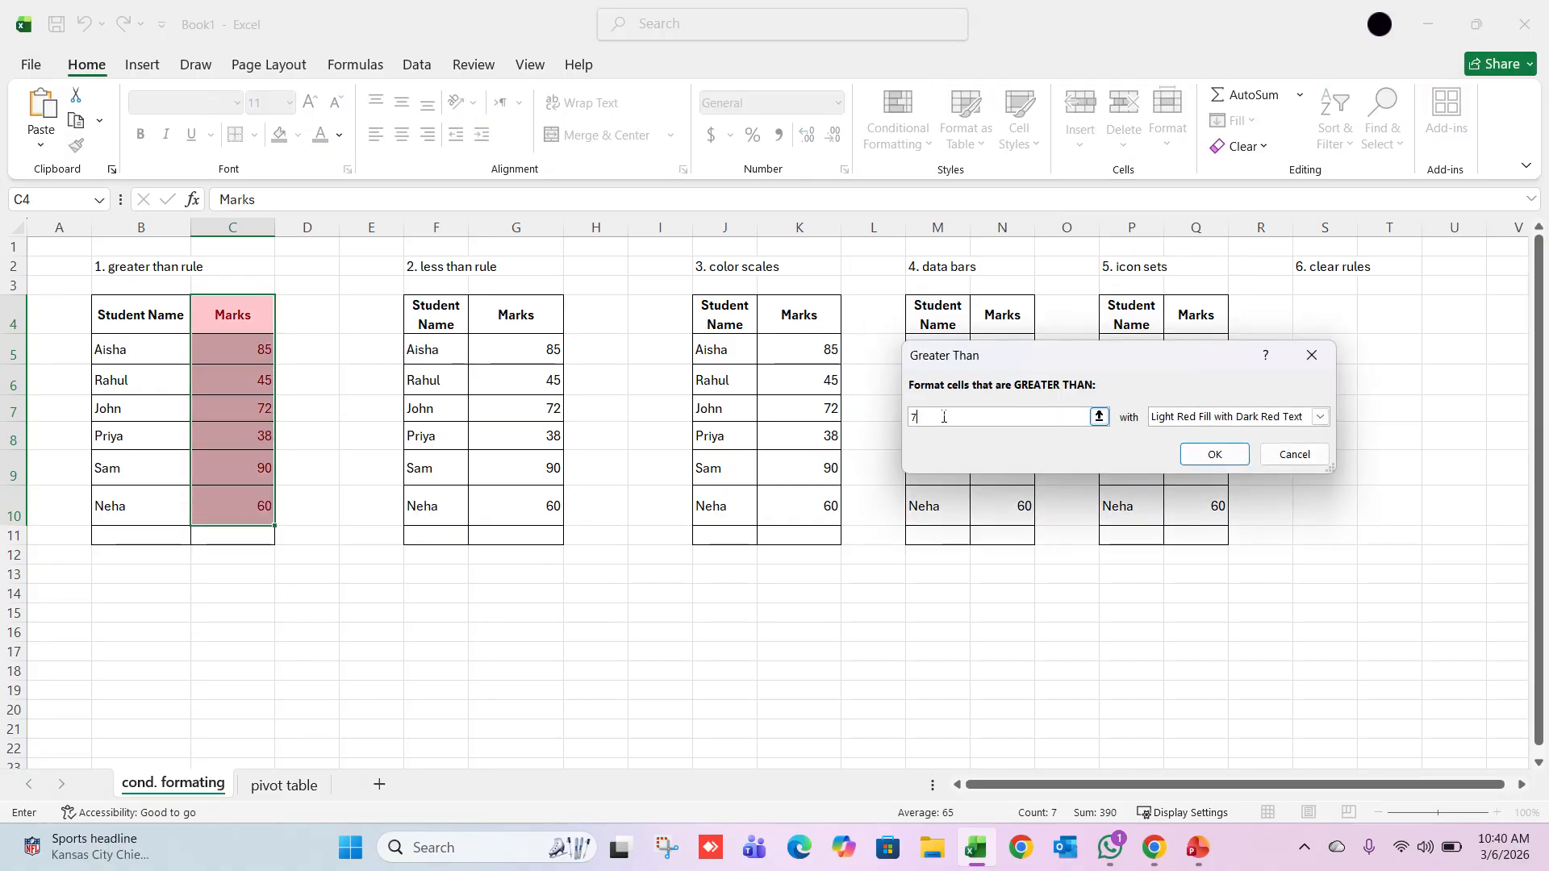
text(5)
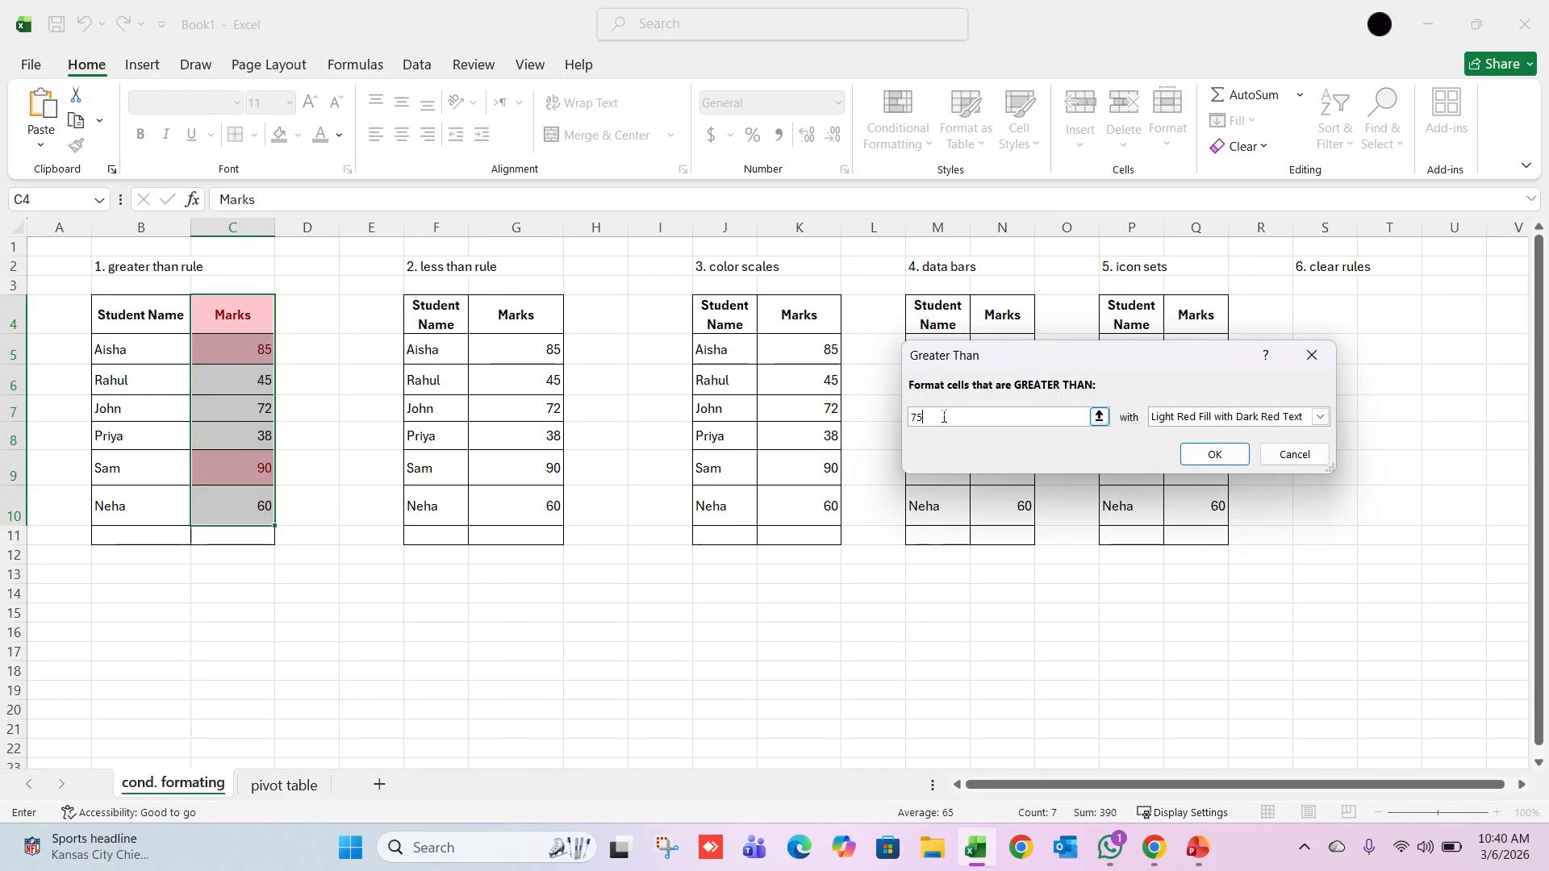
click(1319, 417)
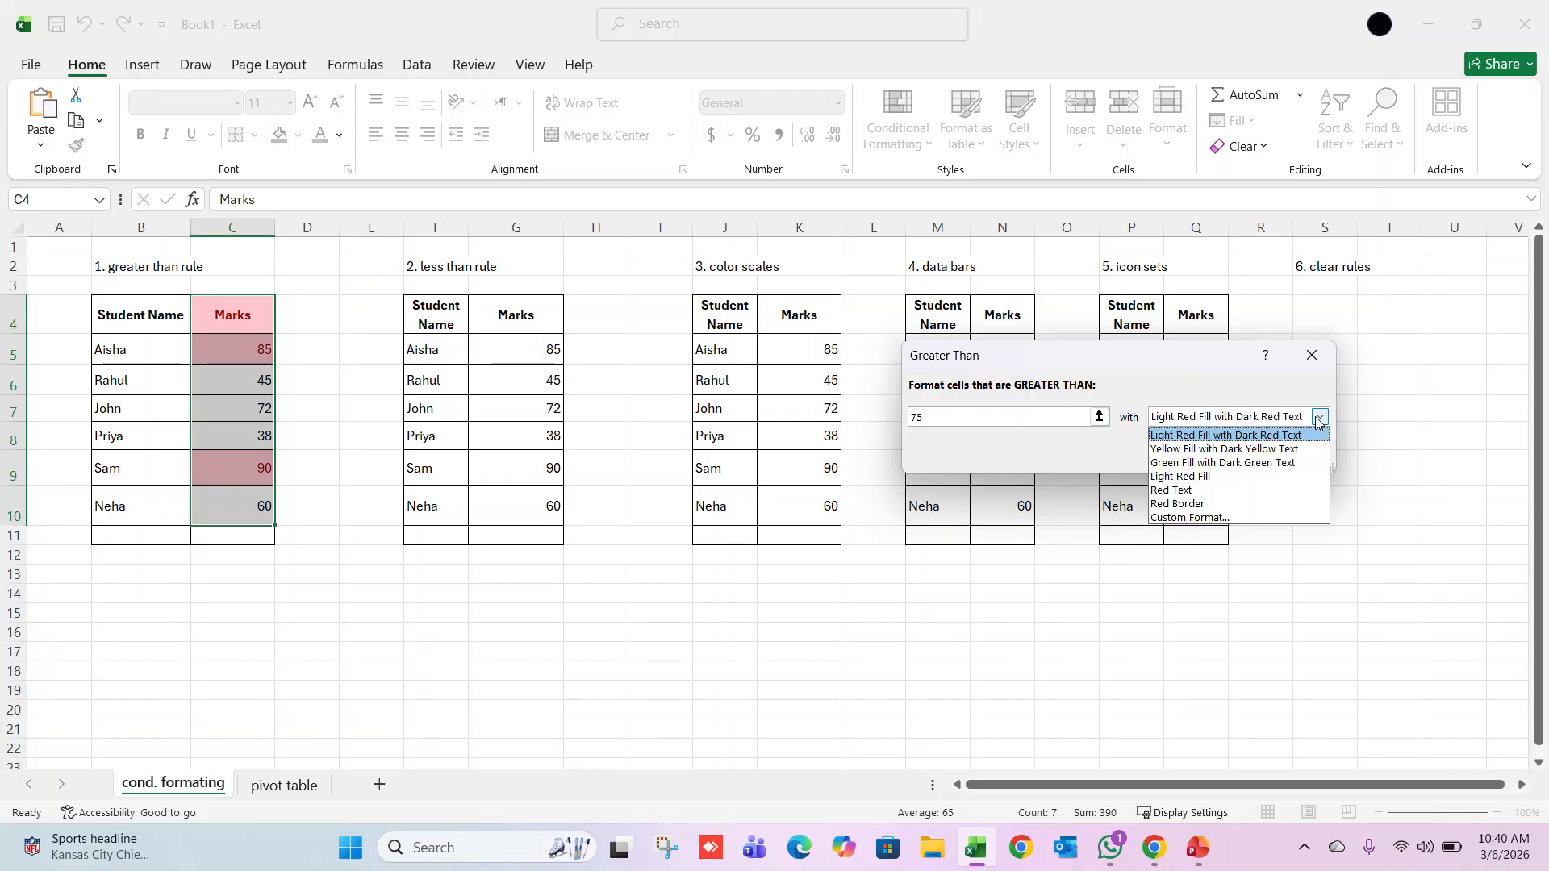
click(1298, 464)
click(1226, 456)
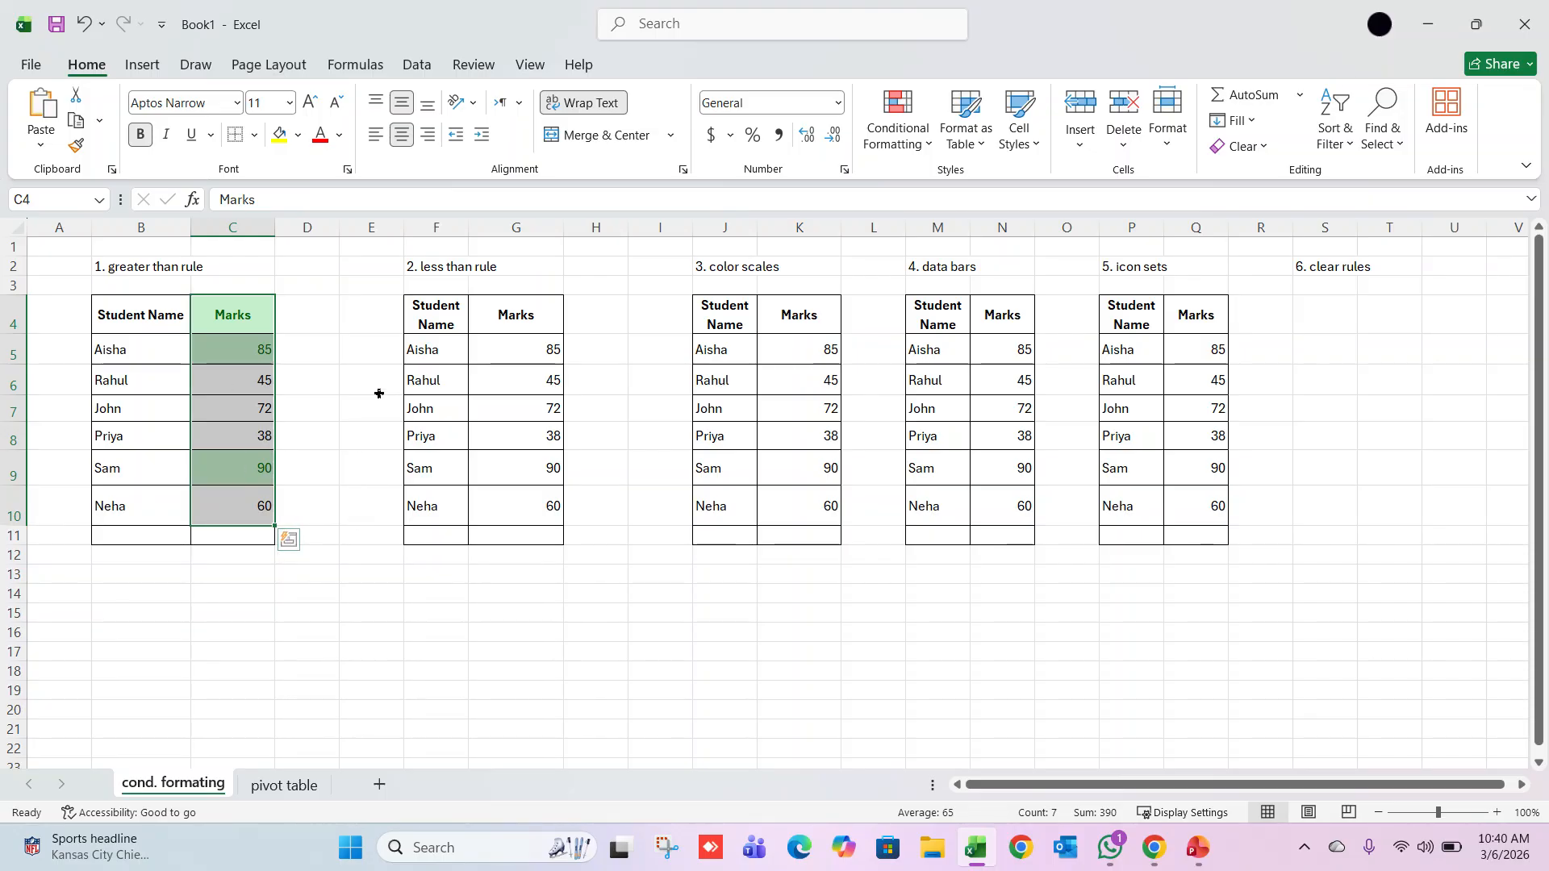
- Highlight marks less than 45 in G4:G10 with a conditional rule using Light Red Fill with Dark Red Text
drag(514, 314, 534, 504)
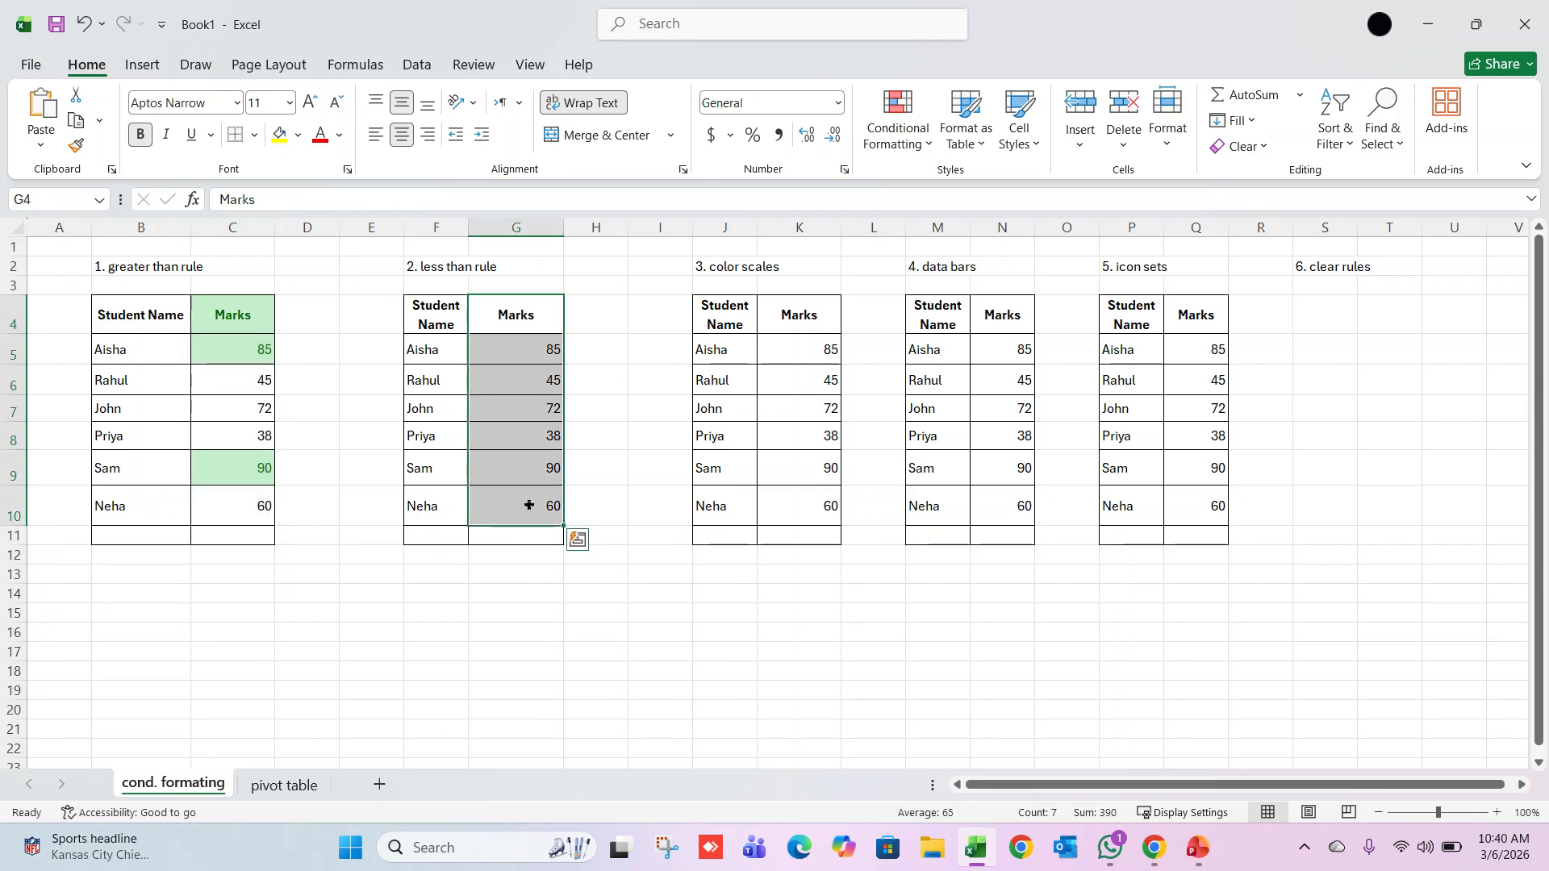
click(895, 129)
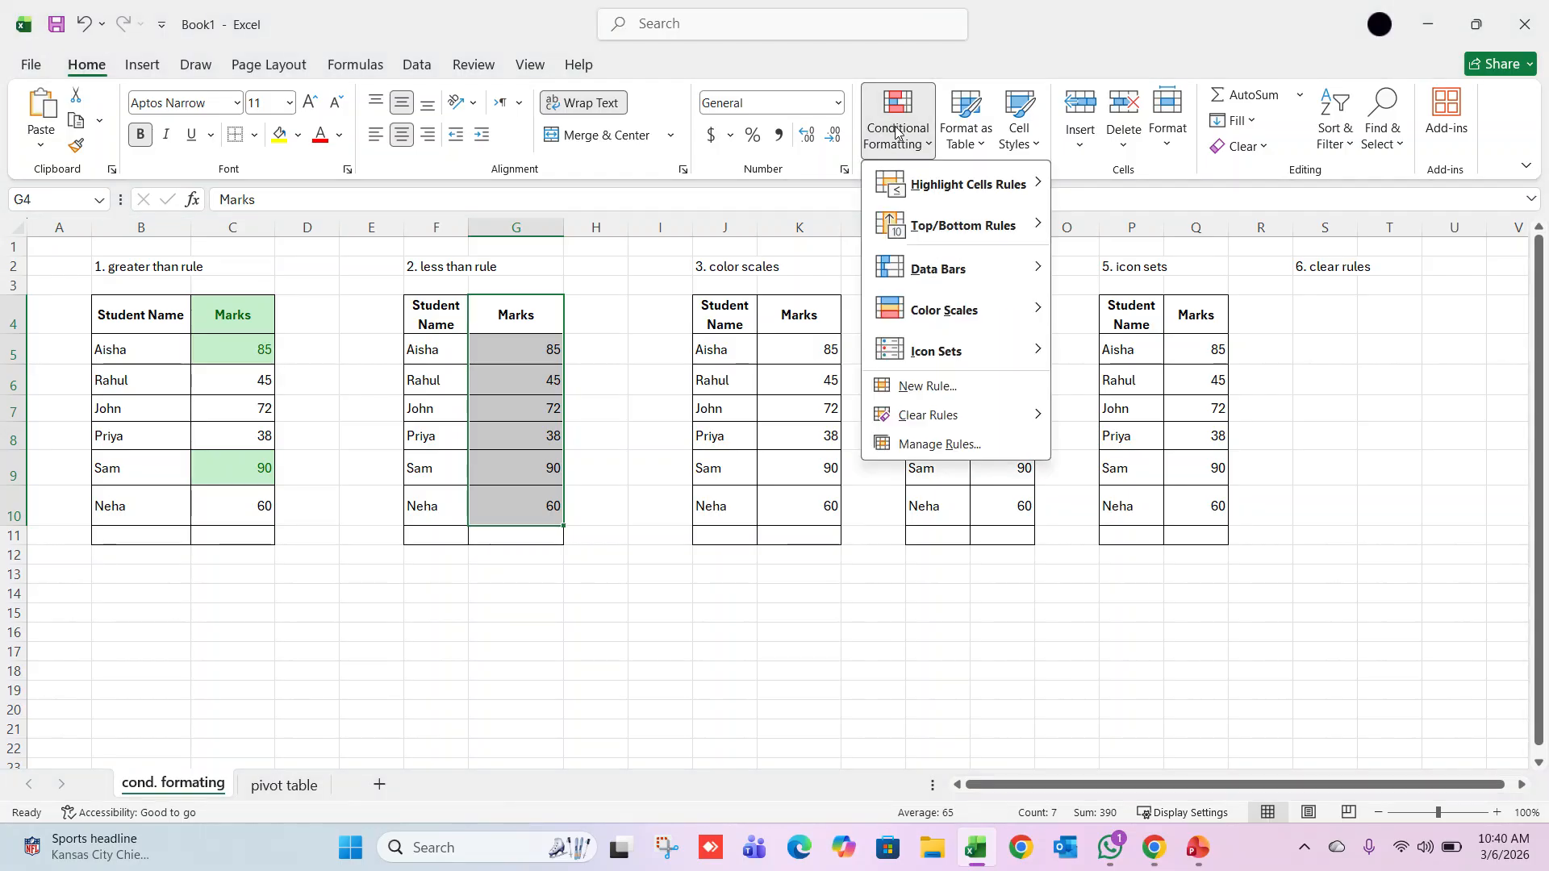
mouse_move(951, 186)
click(1118, 225)
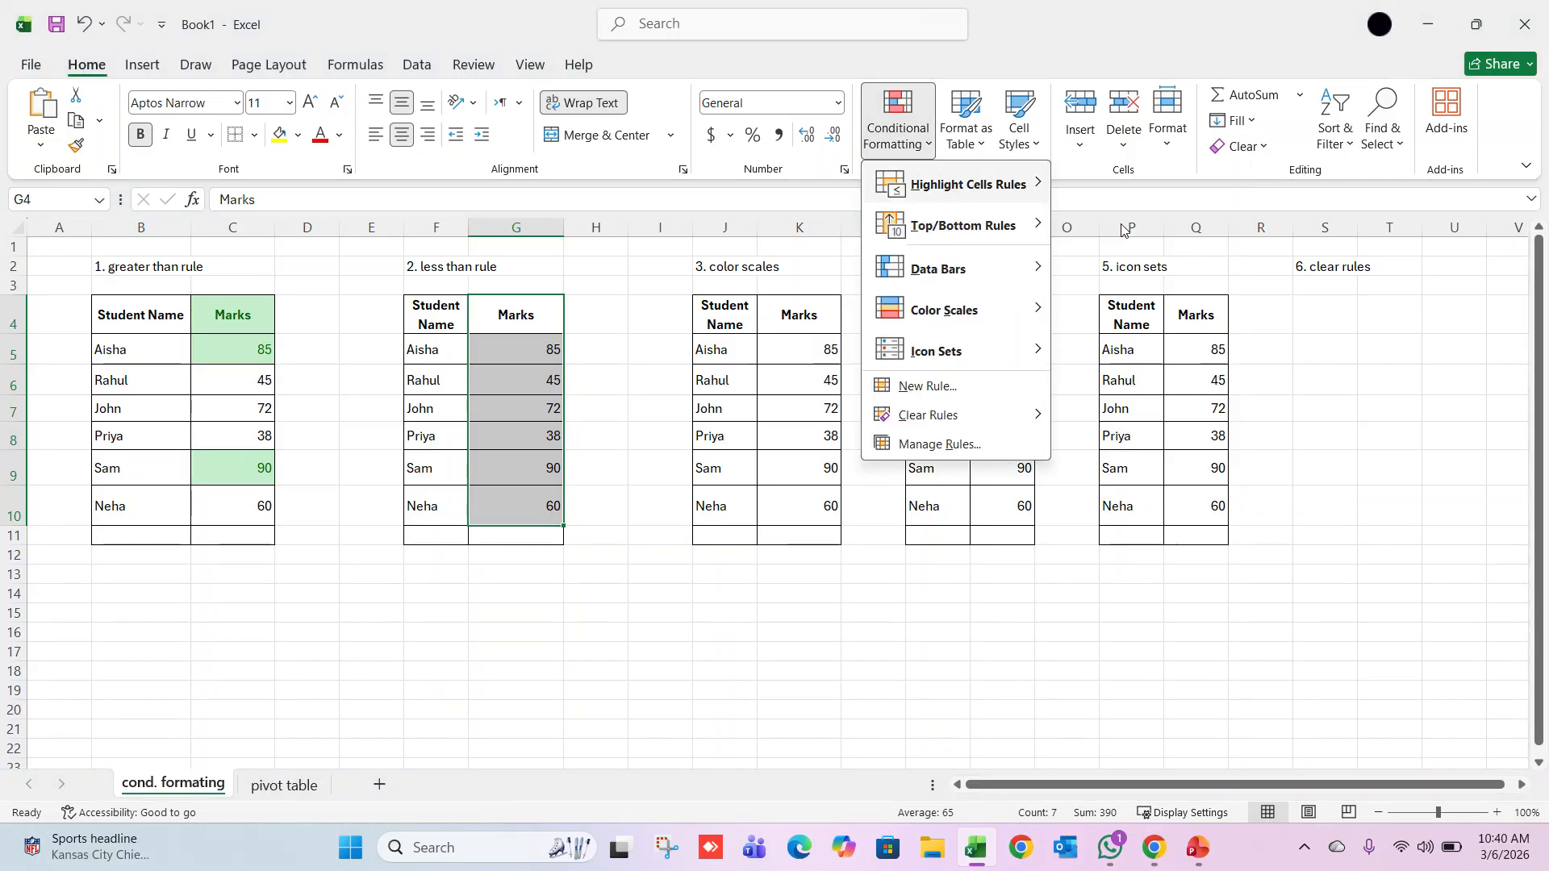
click(947, 418)
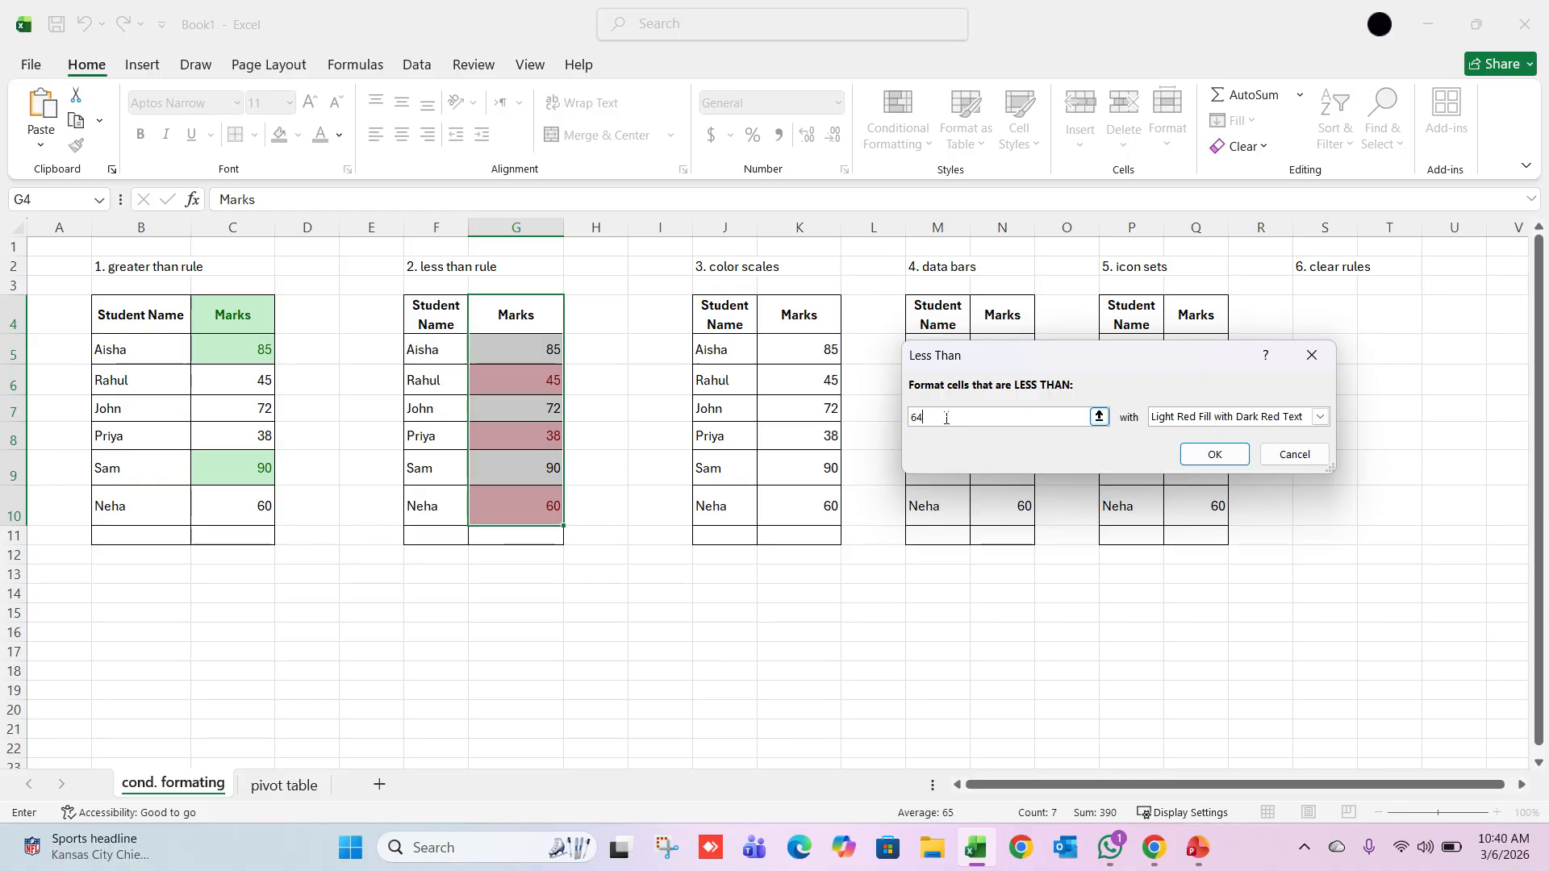
key(BackSpace)
key(BackSpace)
text(45)
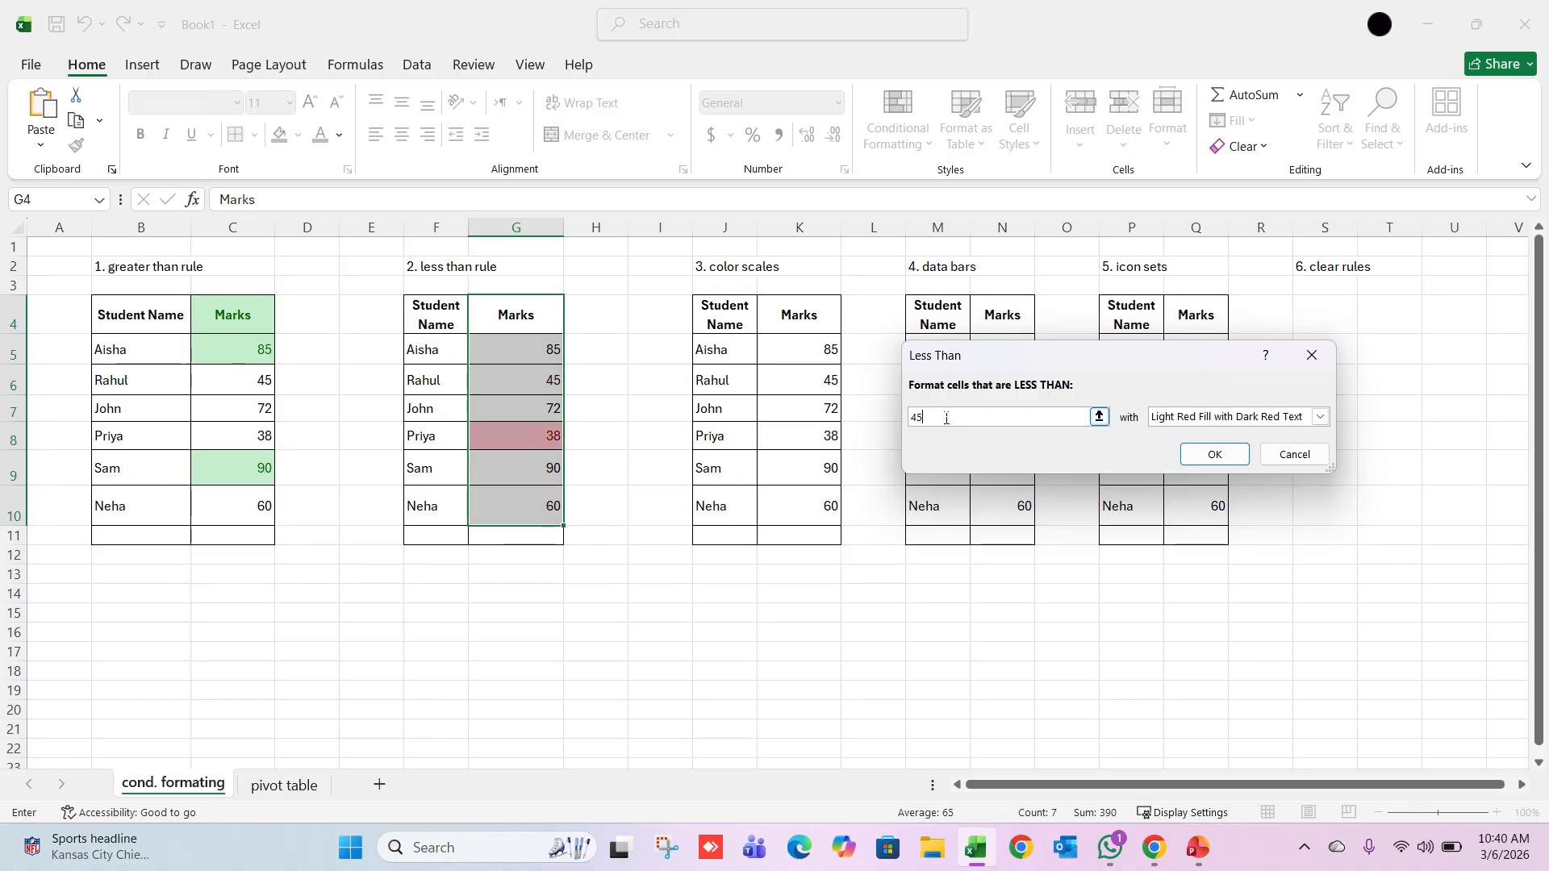
click(1210, 454)
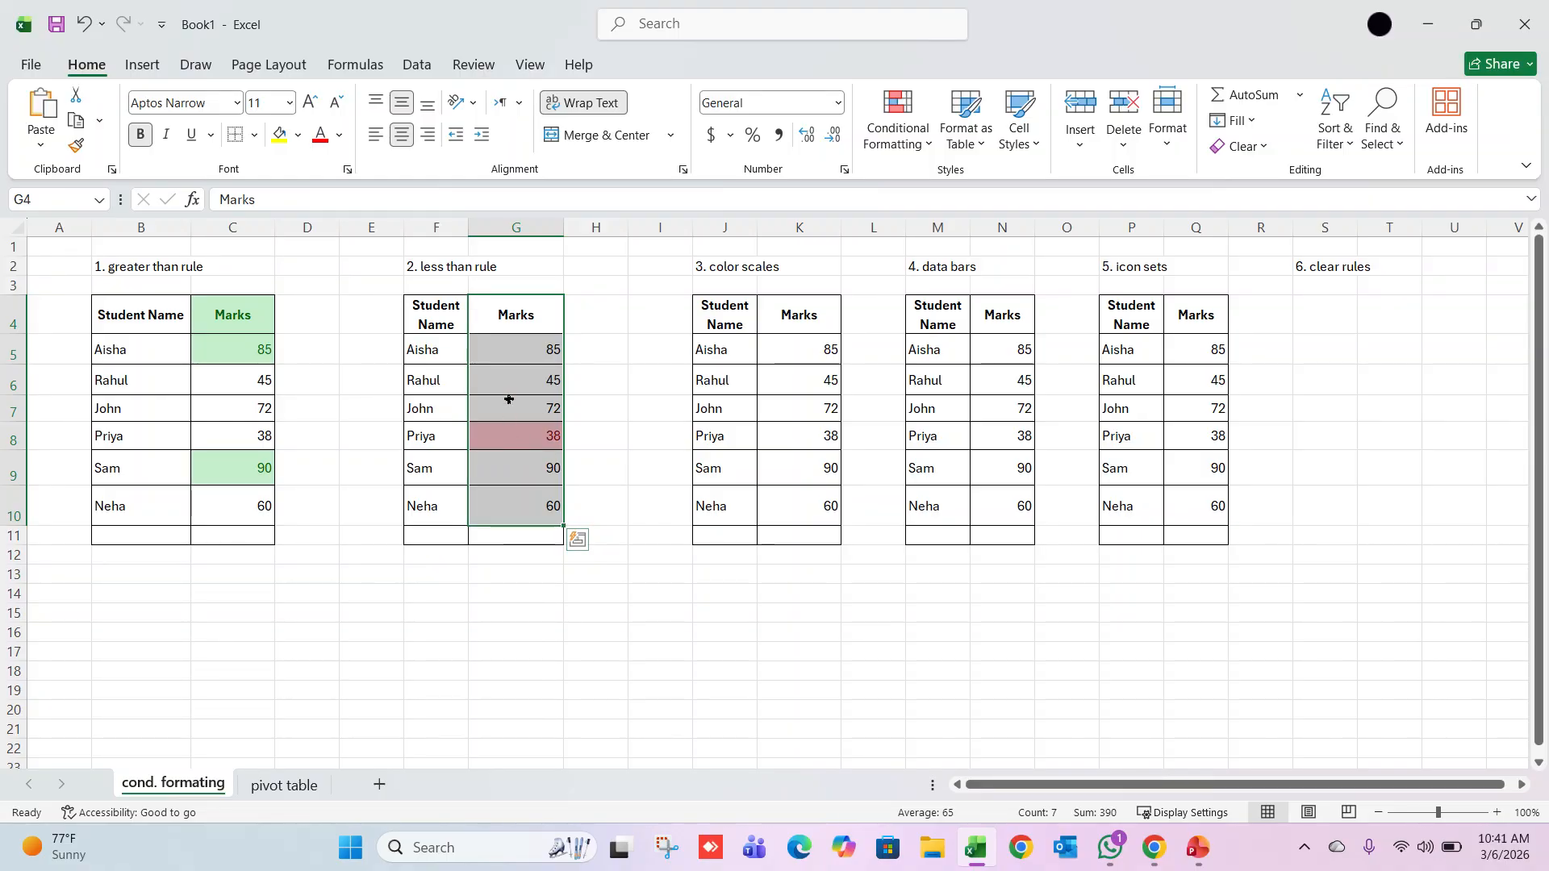
click(596, 385)
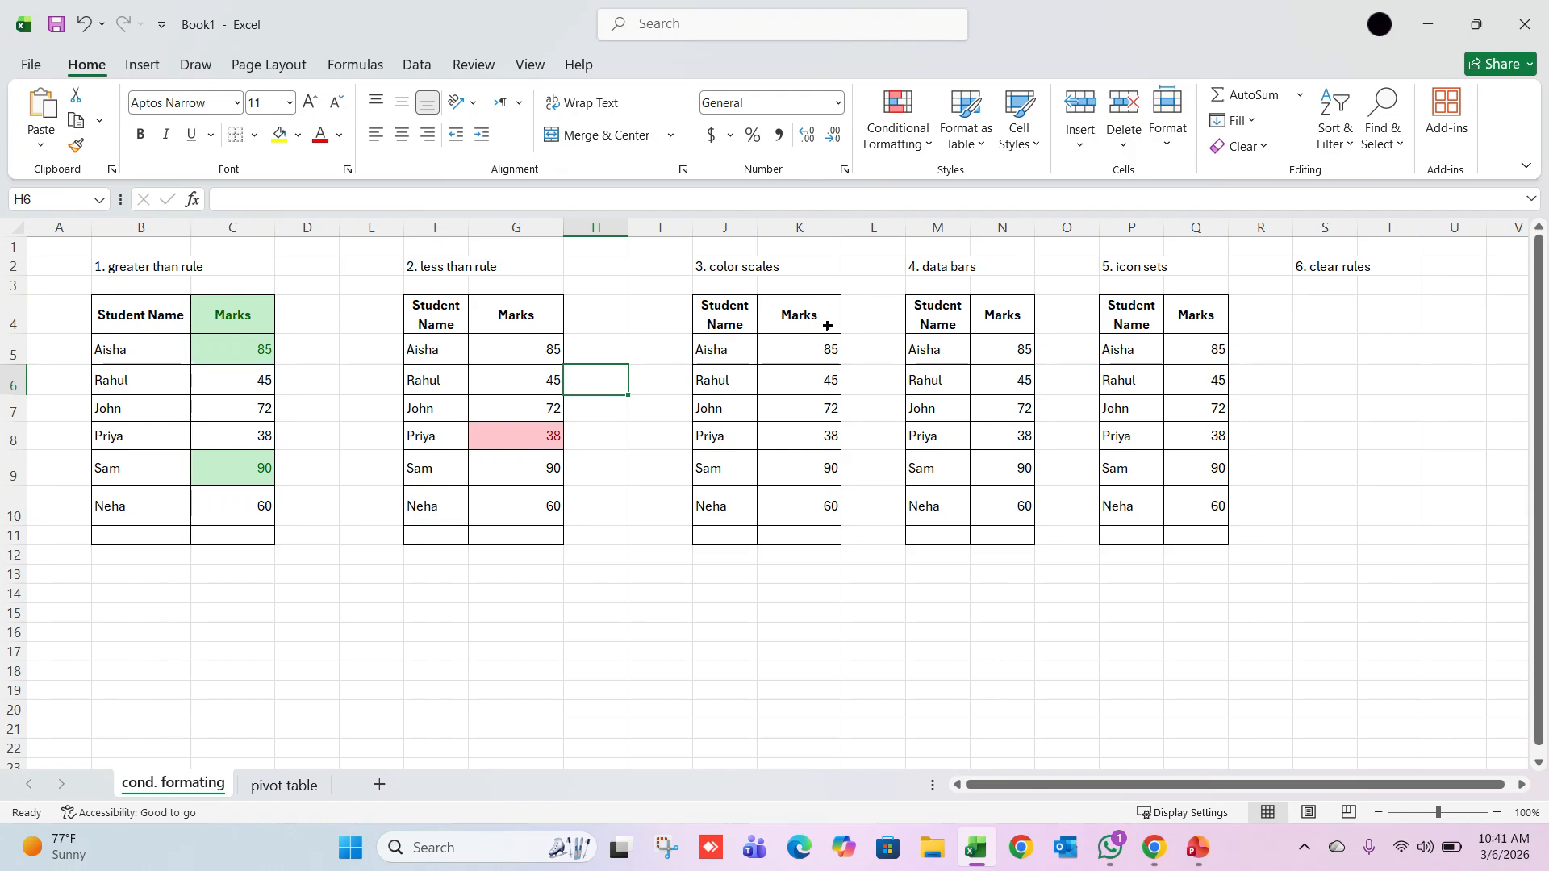
- Apply the green-yellow-red color scale to the Marks cells K4:K10 in the color scales table
drag(806, 311, 813, 500)
click(897, 121)
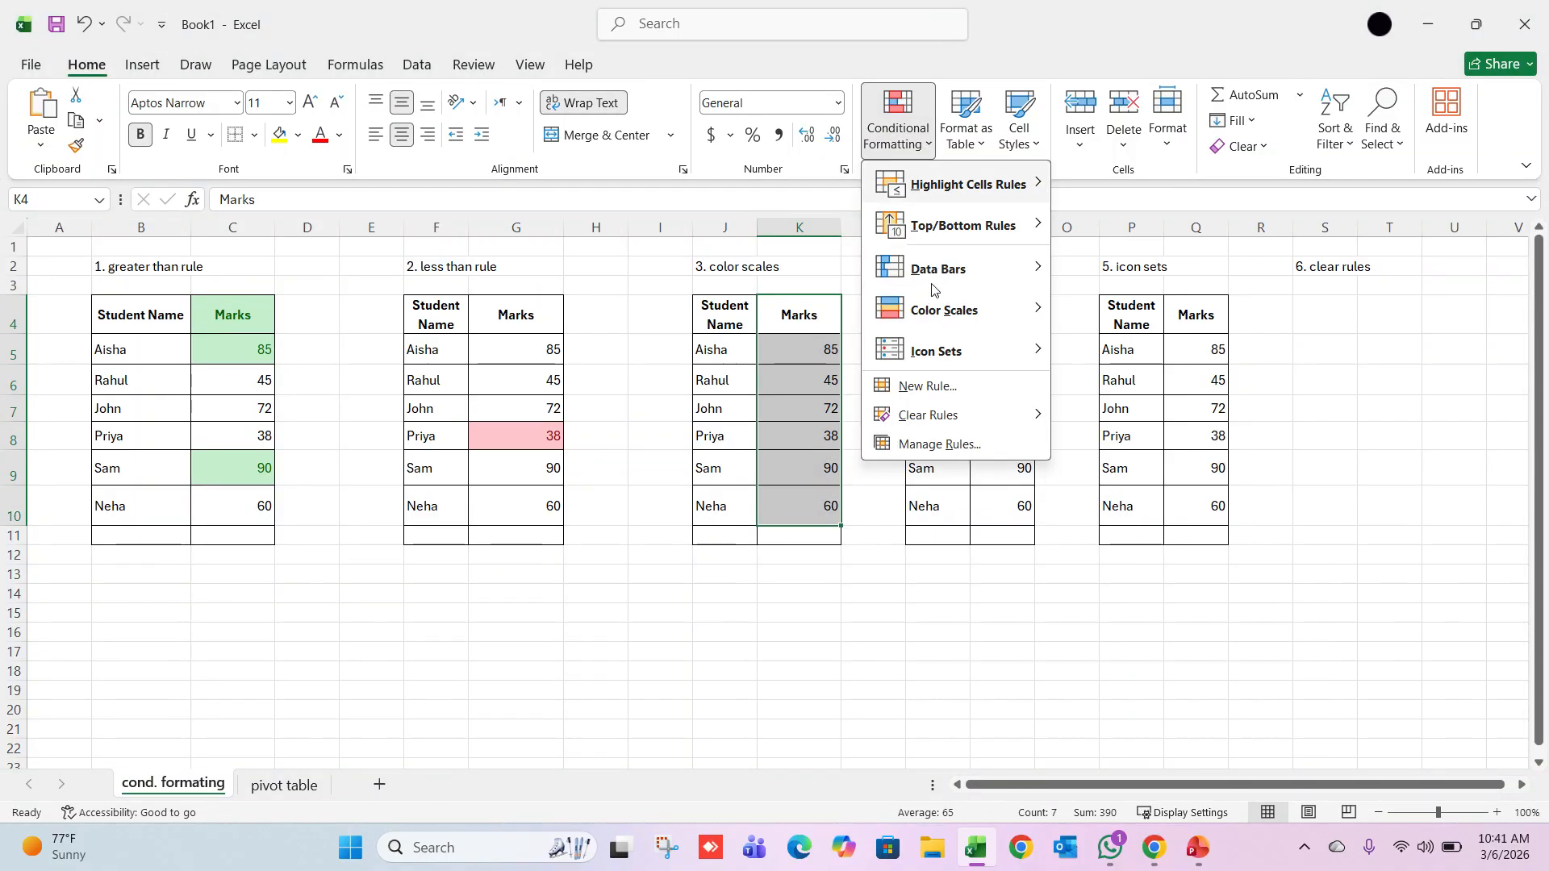
mouse_move(935, 316)
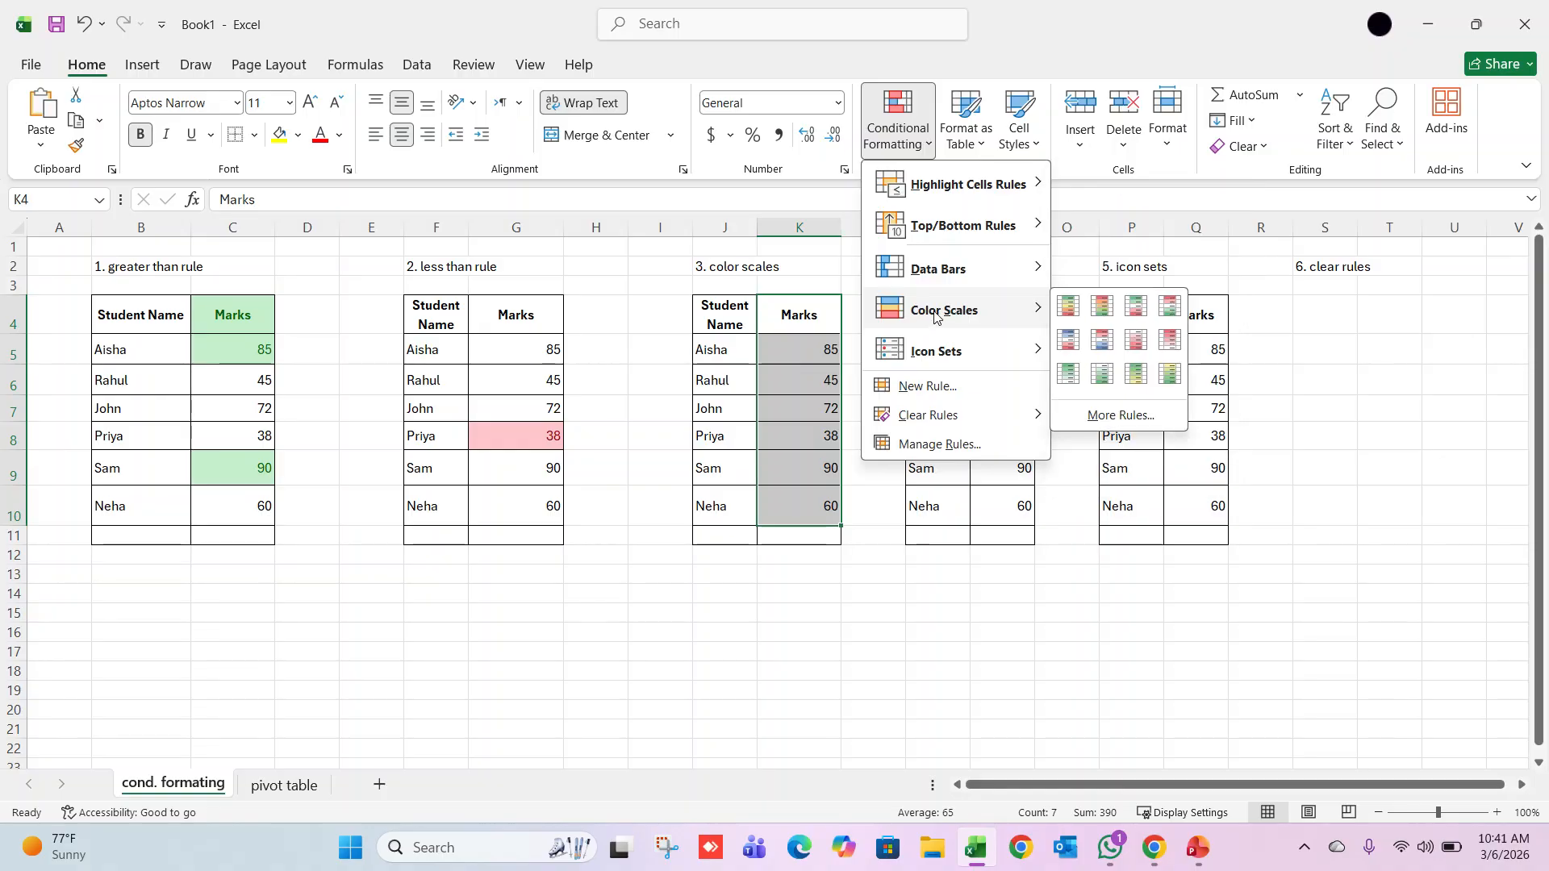
click(1072, 305)
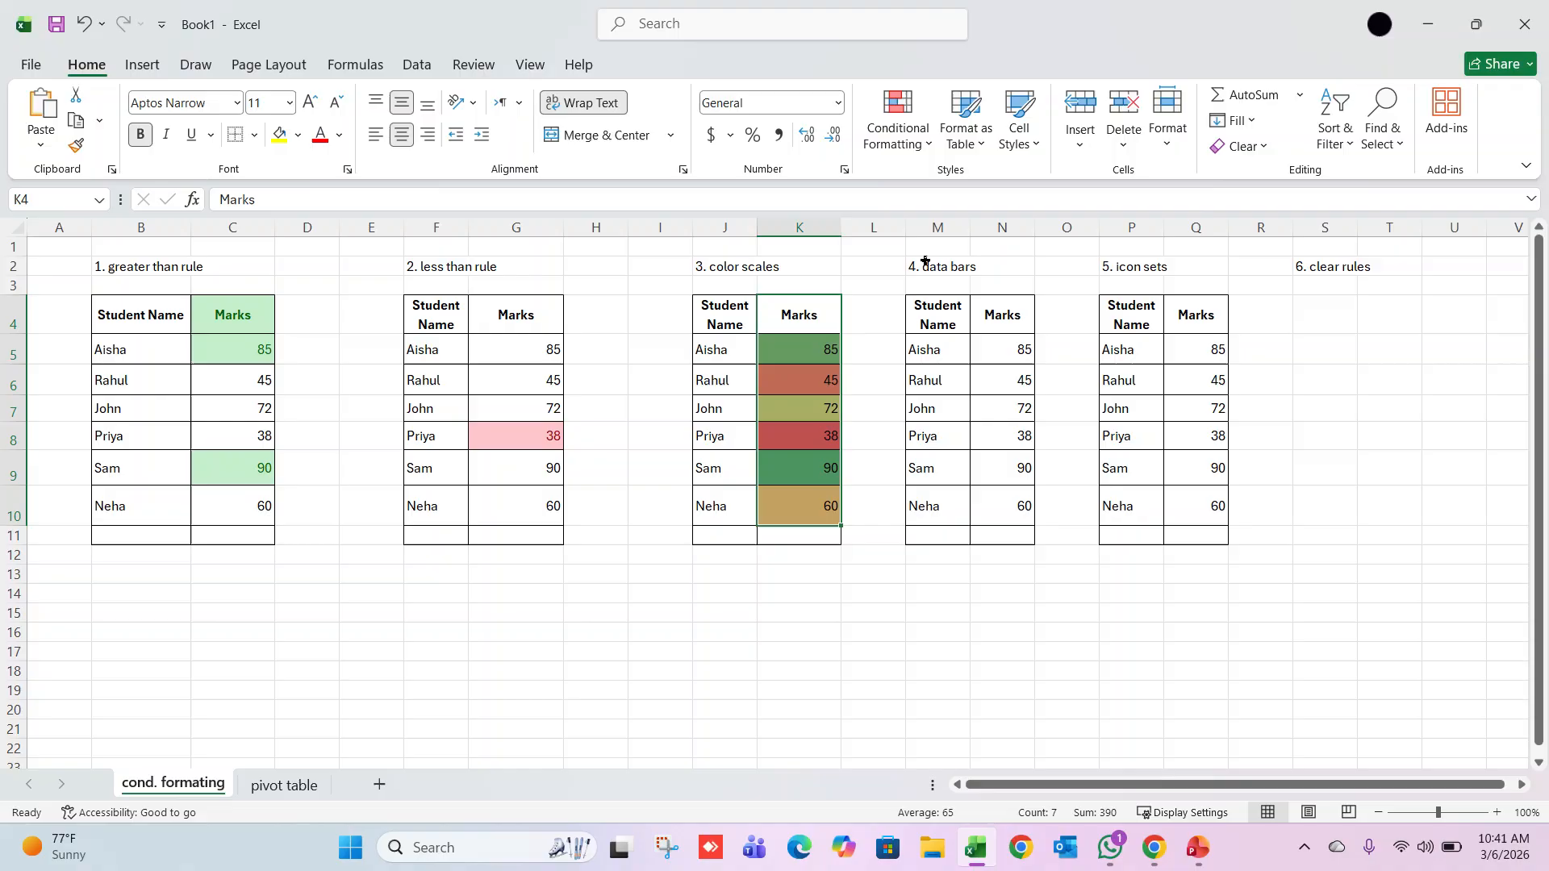
- Add blue gradient-fill data bars to the Marks cells N4:N10 in the data bars table
drag(1030, 314, 1020, 512)
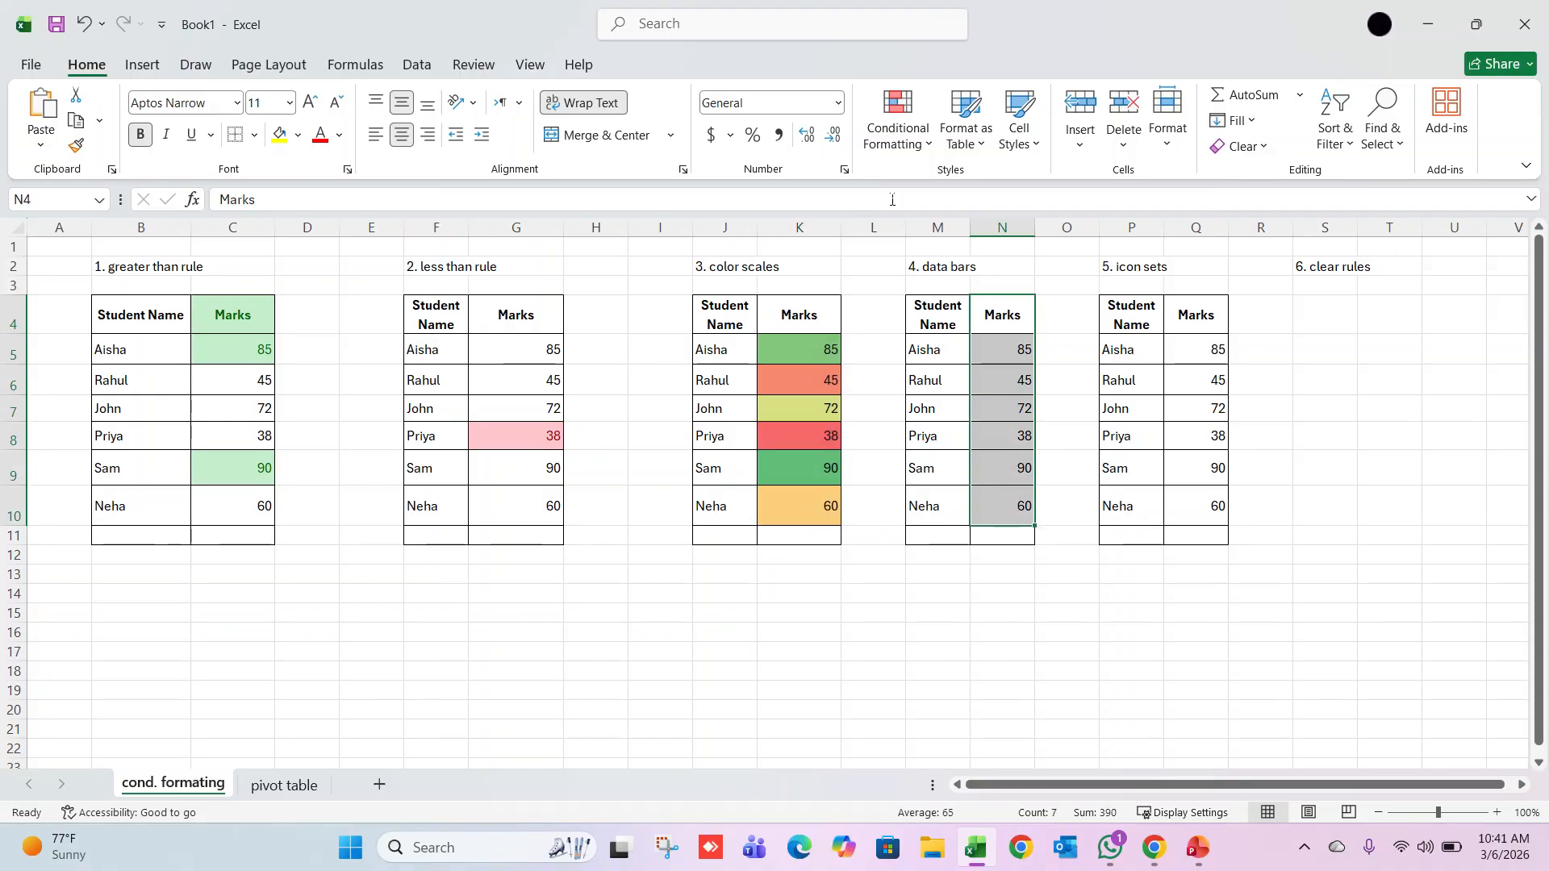
click(877, 103)
mouse_move(969, 277)
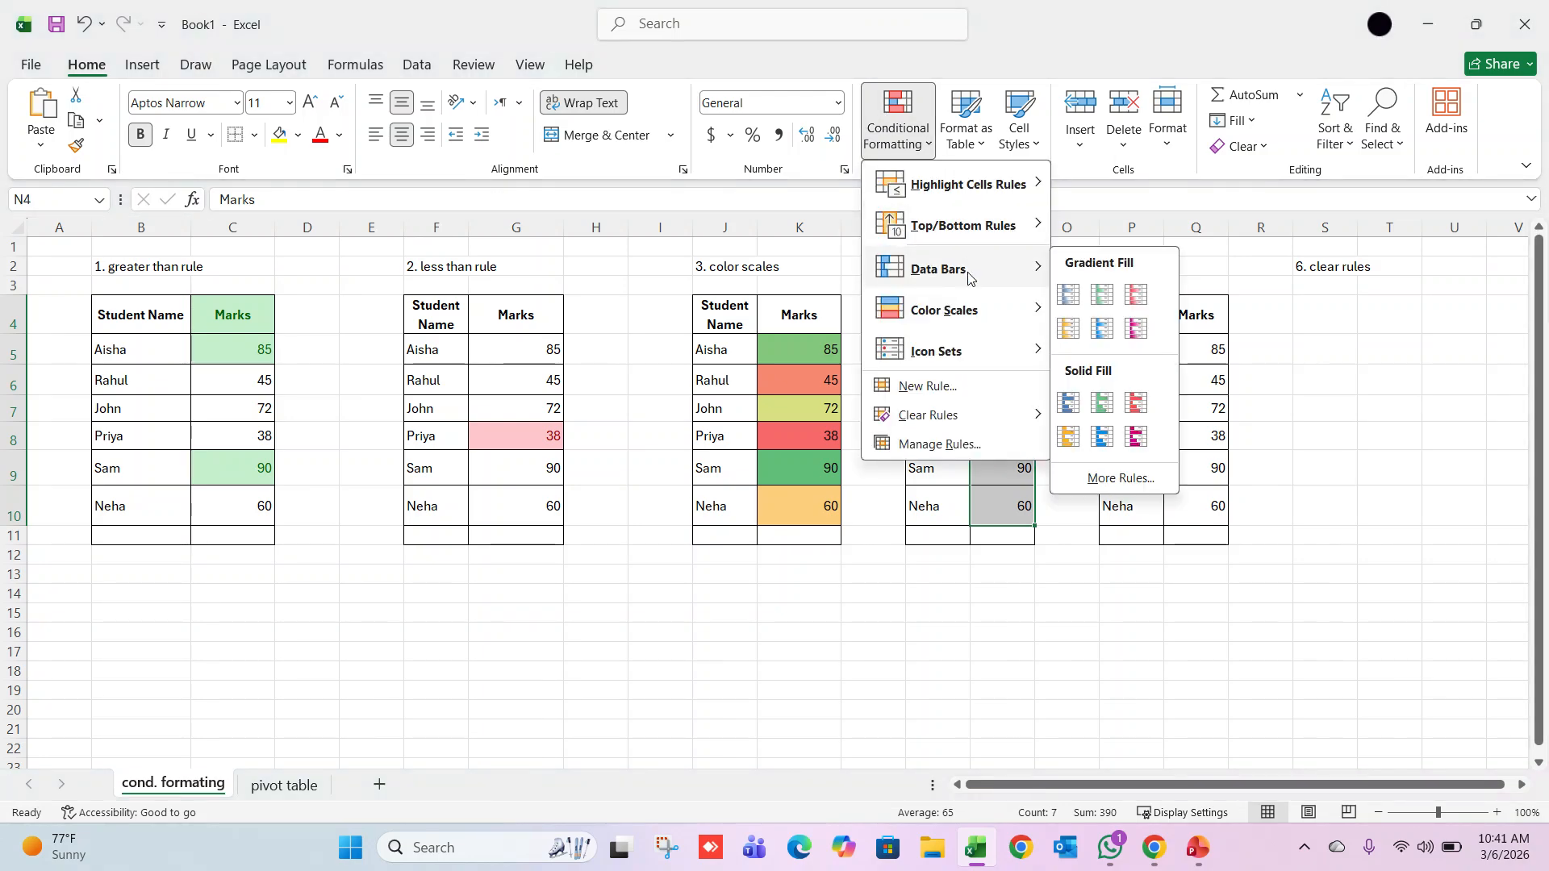
click(1068, 294)
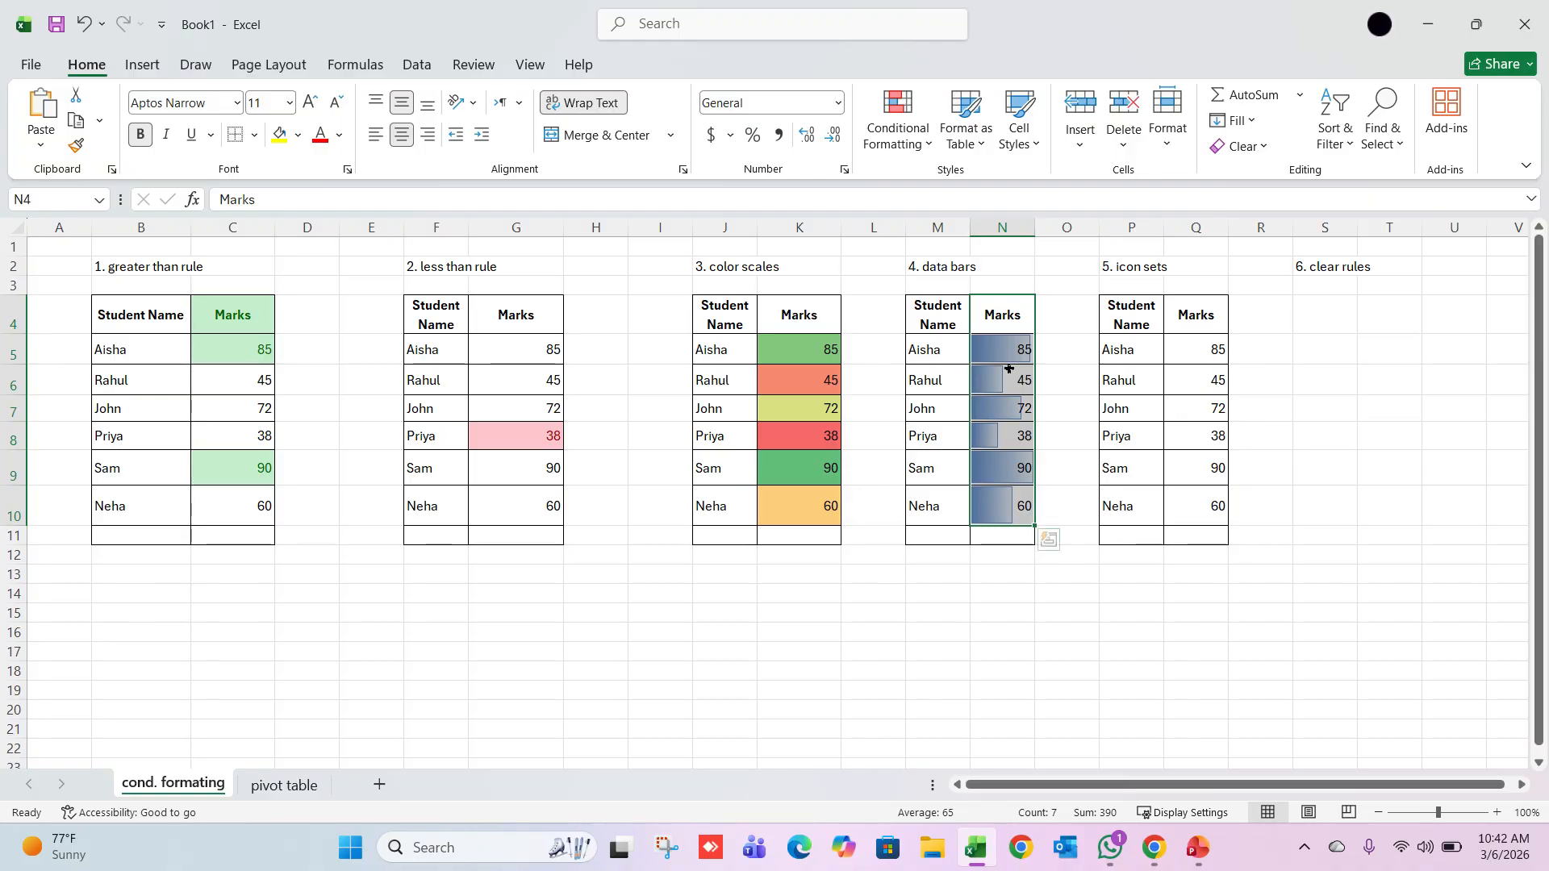
- Apply the 3 Arrows (Colored) icon set to the Marks cells Q4:Q11 in the icon sets table
drag(1200, 313, 1219, 537)
click(887, 121)
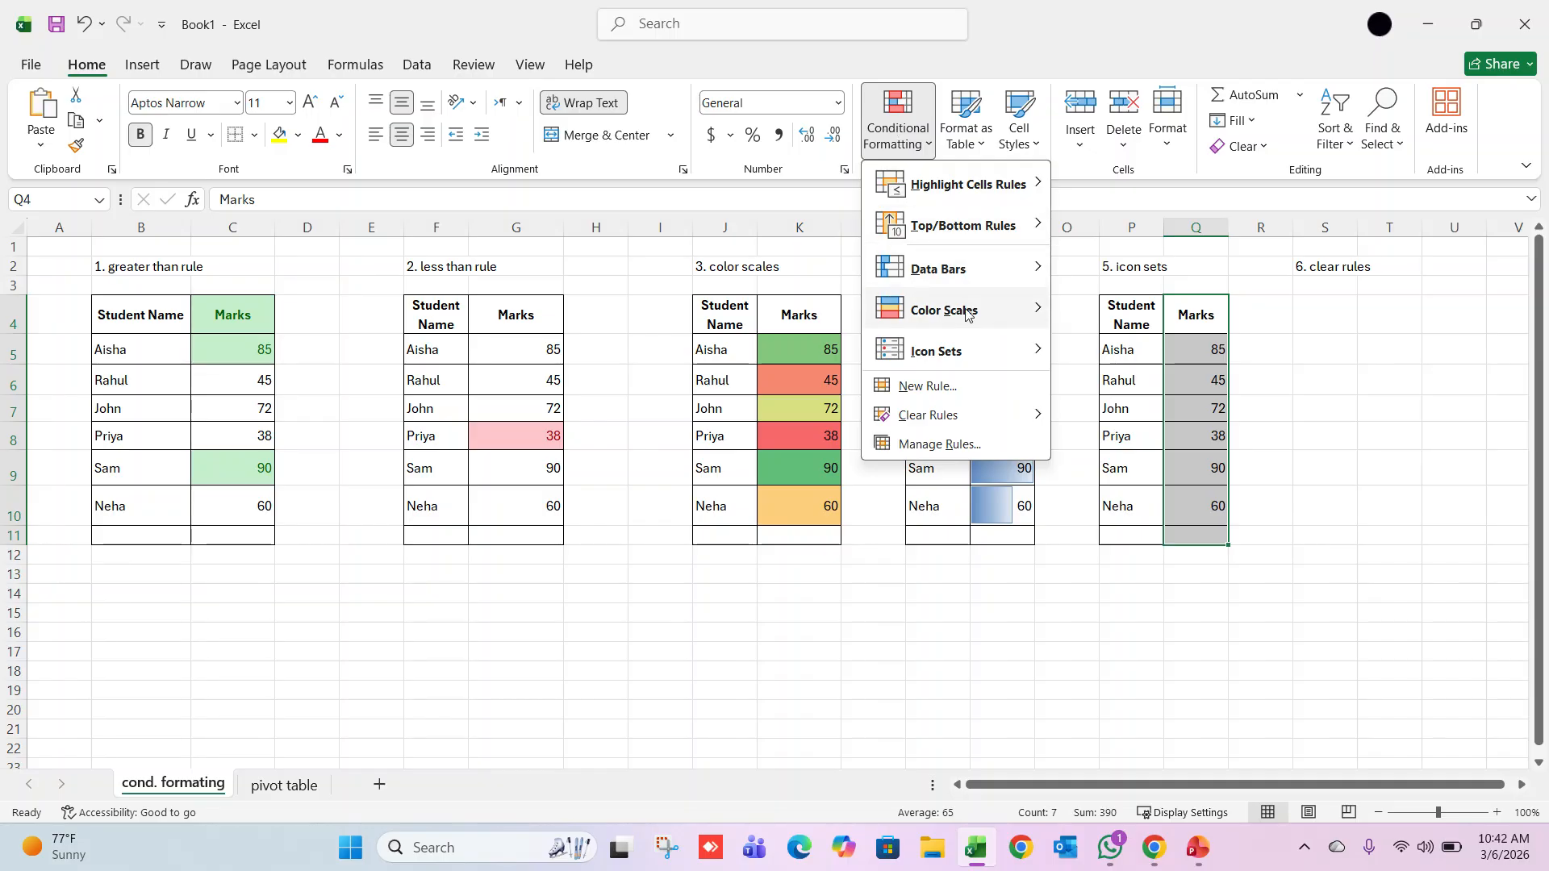
mouse_move(959, 348)
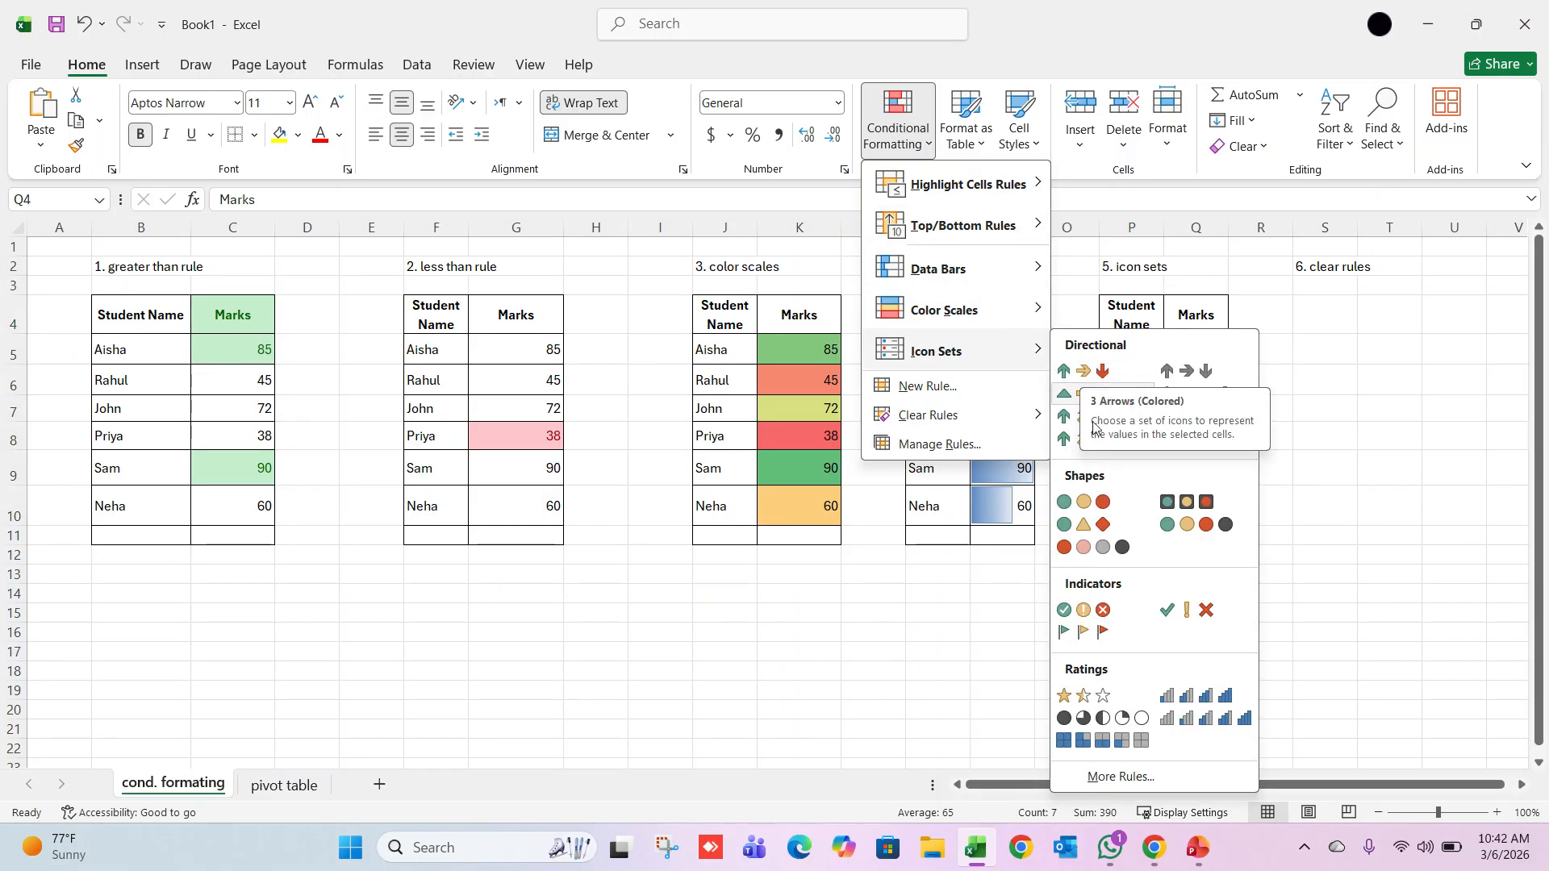
click(1086, 373)
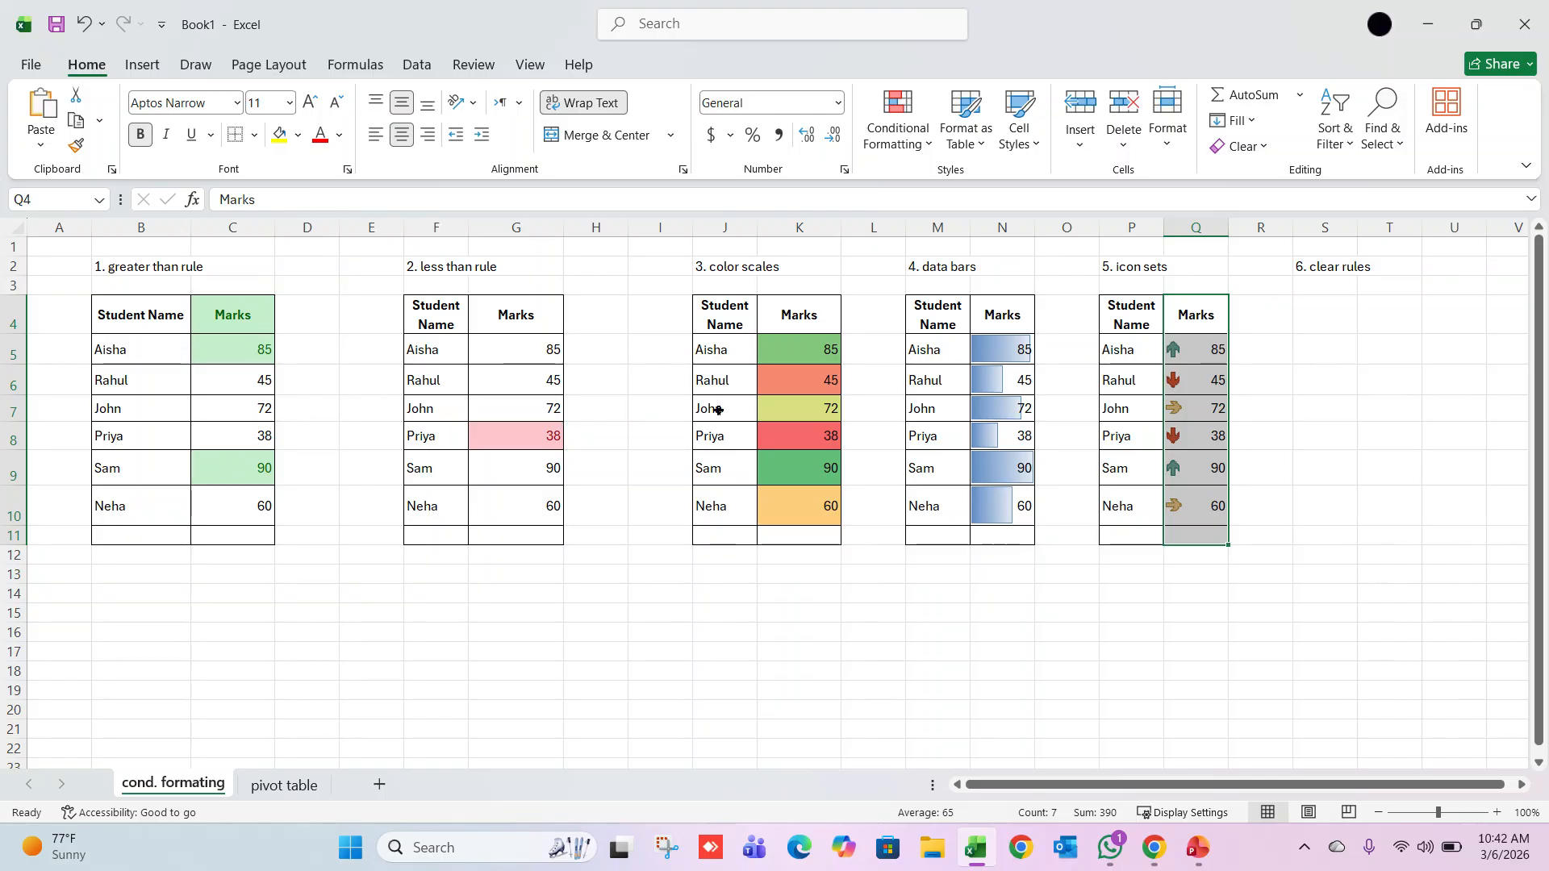
- Clear the conditional formatting rules from only the cells K3:K11 in the color scales table
drag(783, 289, 802, 536)
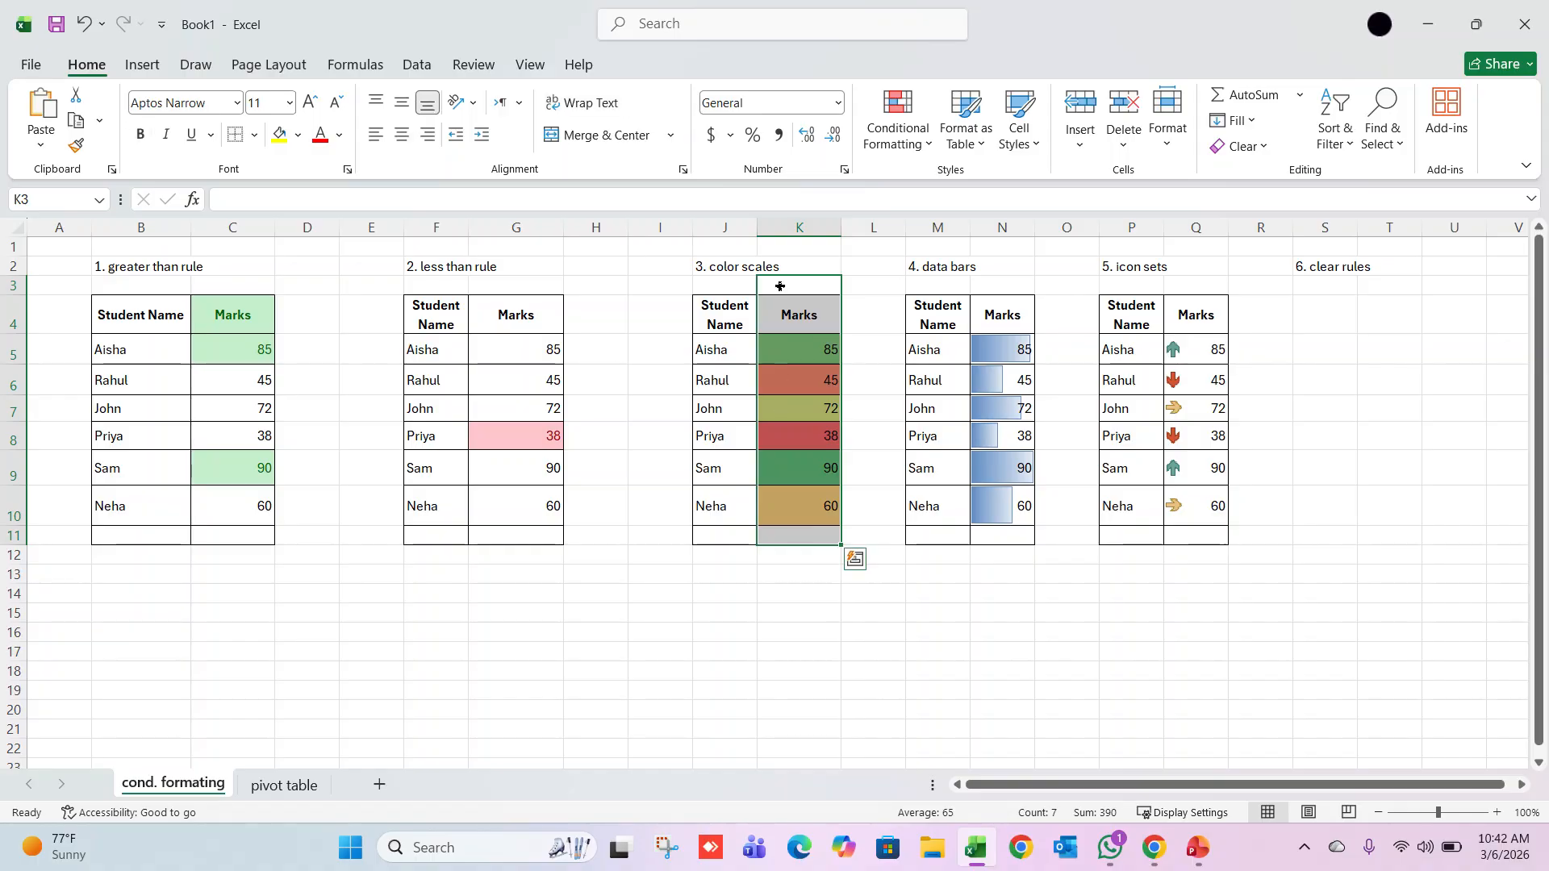
click(872, 125)
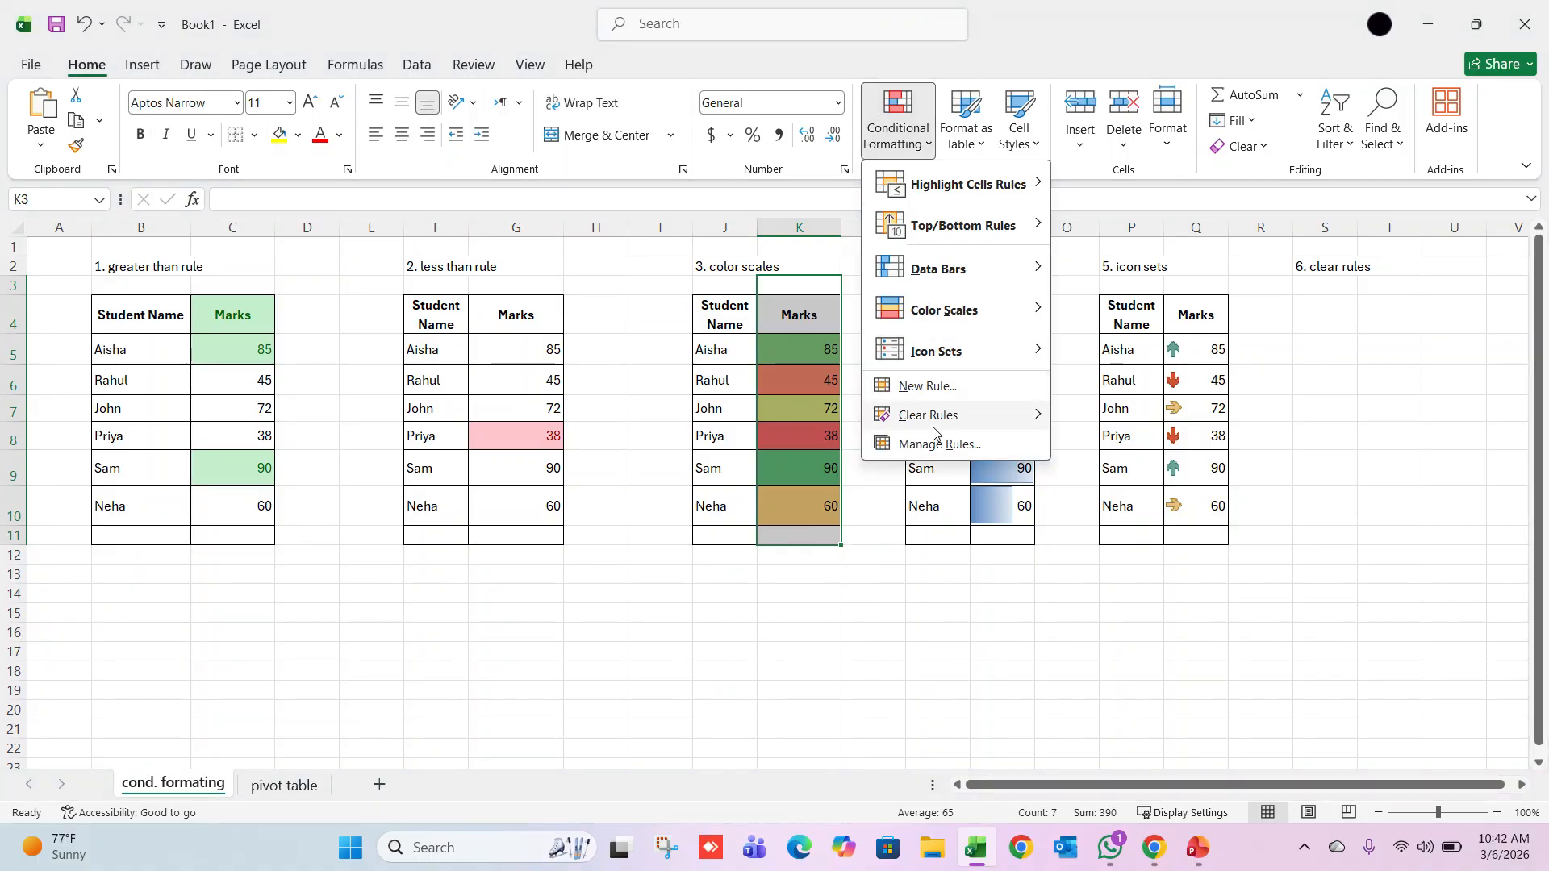
mouse_move(951, 421)
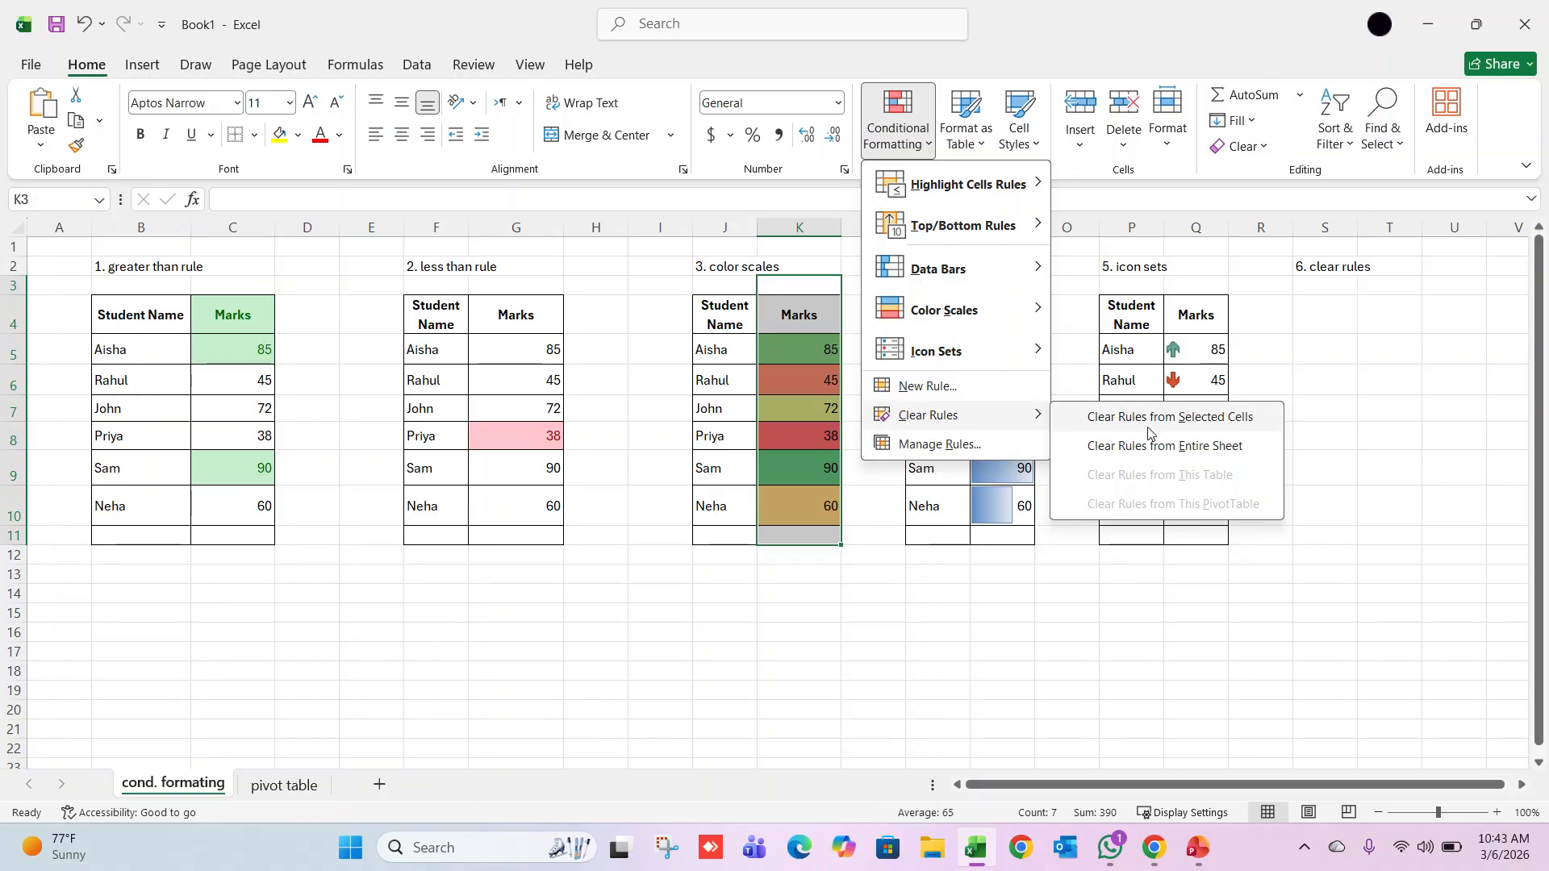
click(1136, 424)
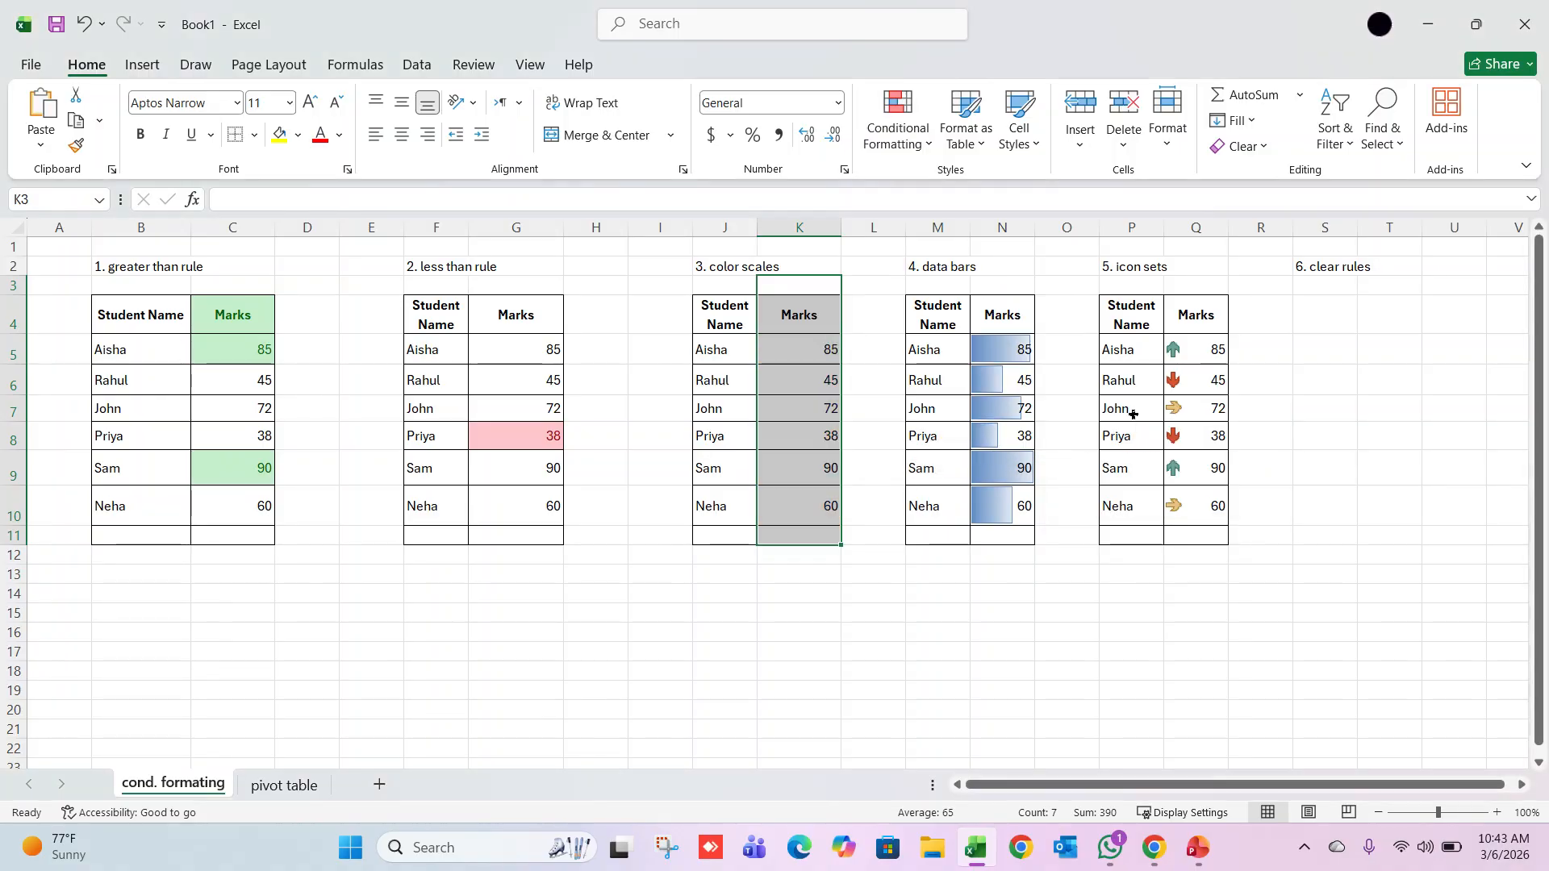